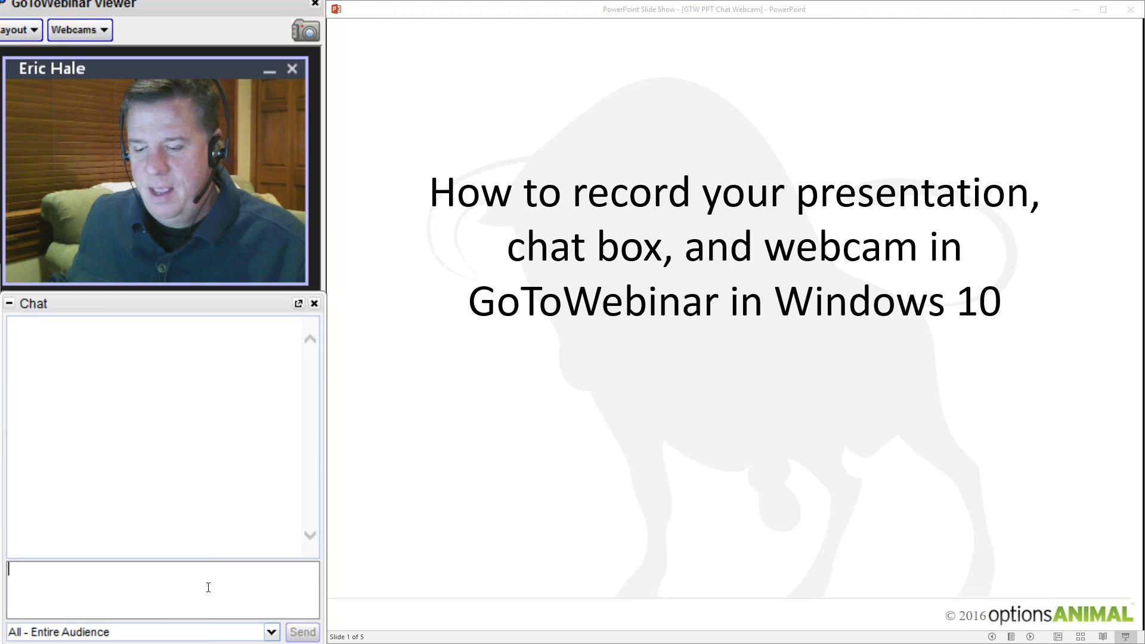
Paste 'Hello World!' into the GoToWebinar chat and send it to the entire audience.
{"action": "type", "text": "Hello World!"}
{"action": "key", "text": "Return"}
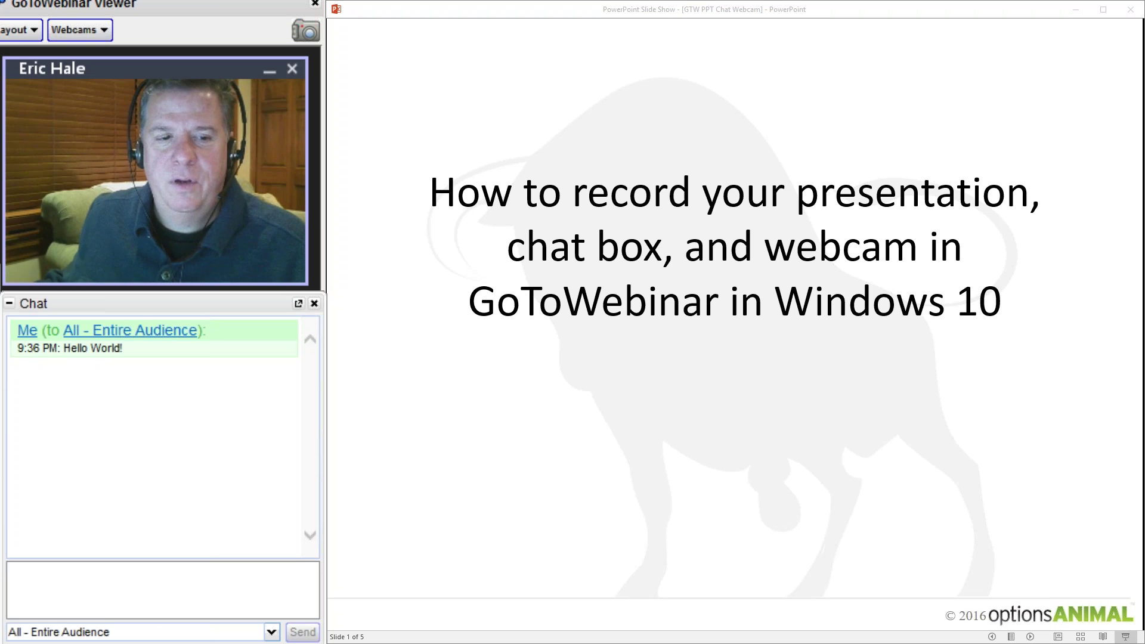
Send a second 'Hello World!' chat message, then reveal the title slide's no-special-software line.
{"action": "type", "text": "Hello World!"}
{"action": "key", "text": "Return"}
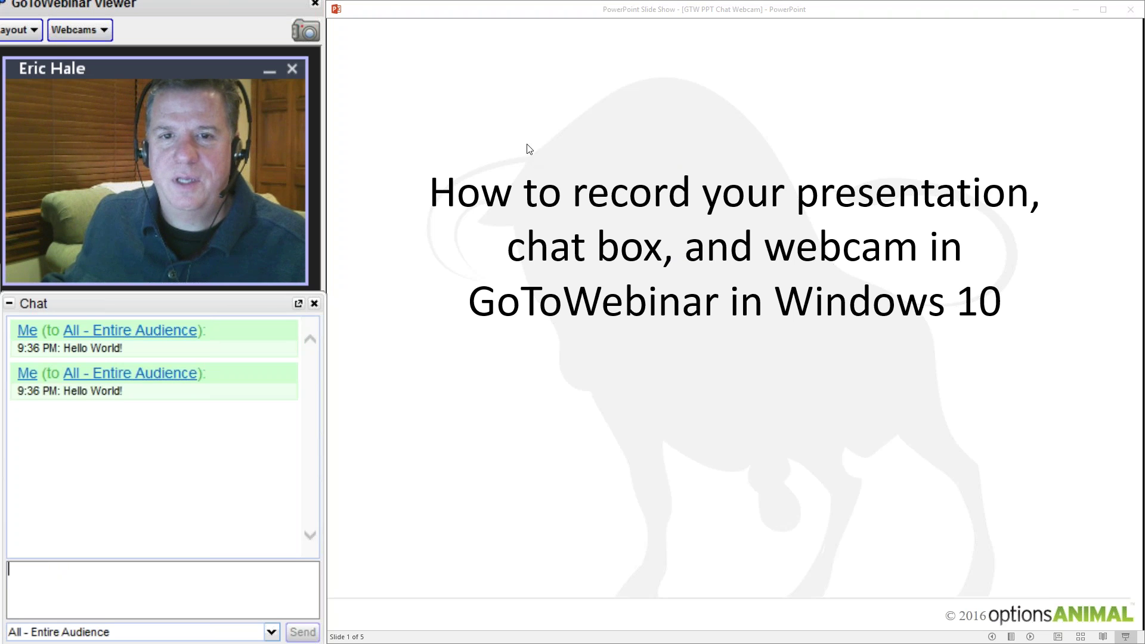
{"action": "left_click", "coordinate": [558, 132]}
{"action": "left_click", "coordinate": [558, 131]}
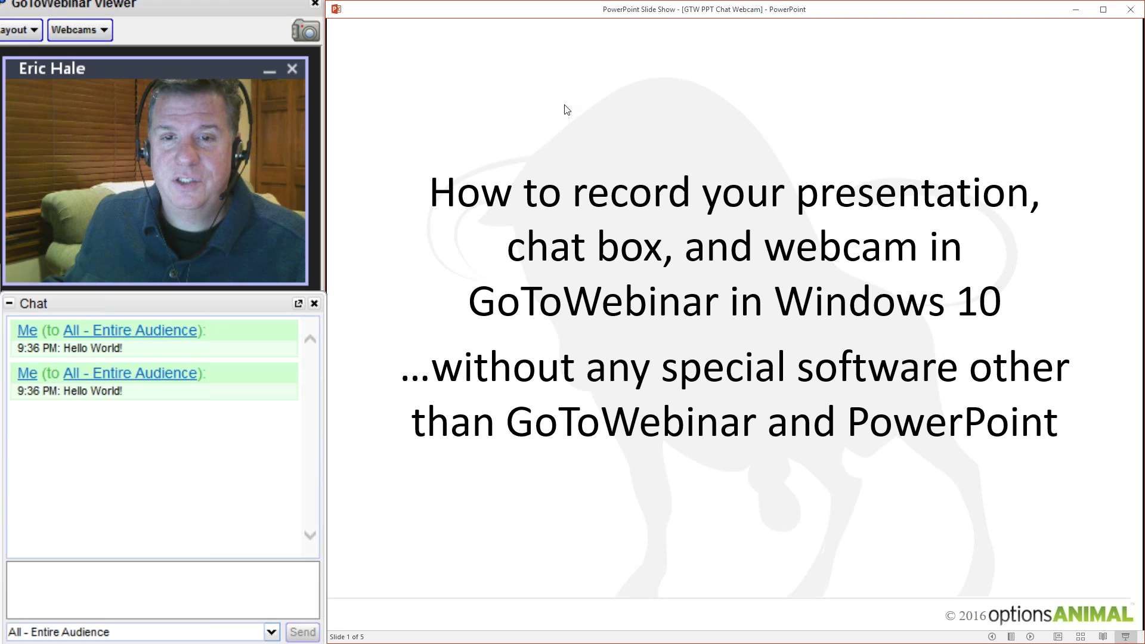
Advance to slide 2, 'Present to a window vs full screen:', and build its bullets using the laser pointer.
{"action": "left_click", "coordinate": [566, 109]}
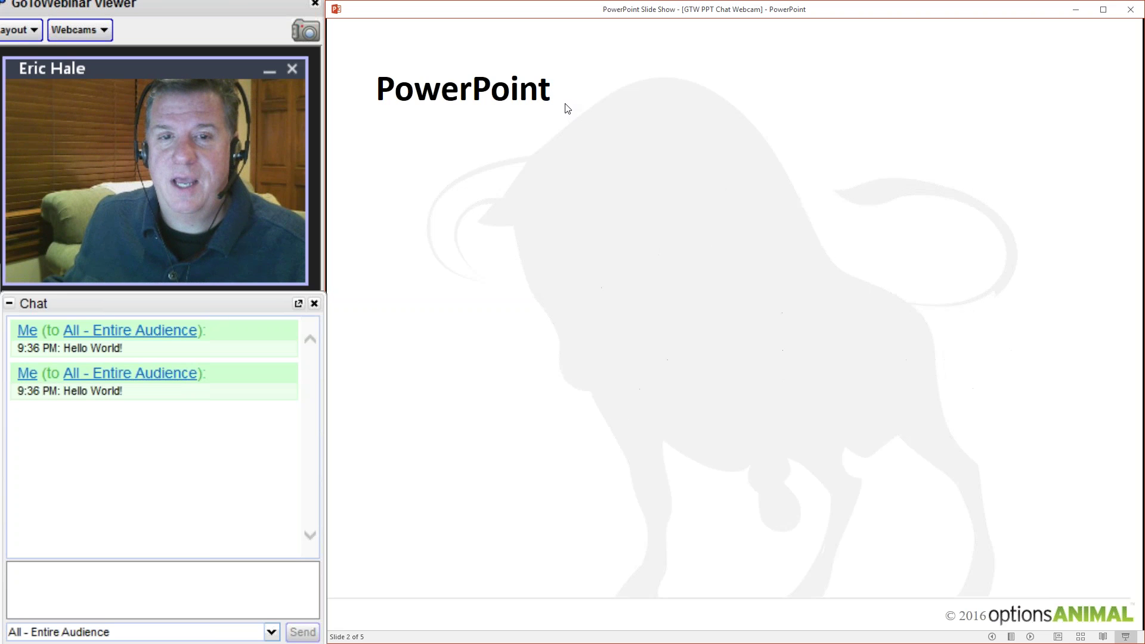
{"action": "left_click", "coordinate": [962, 49]}
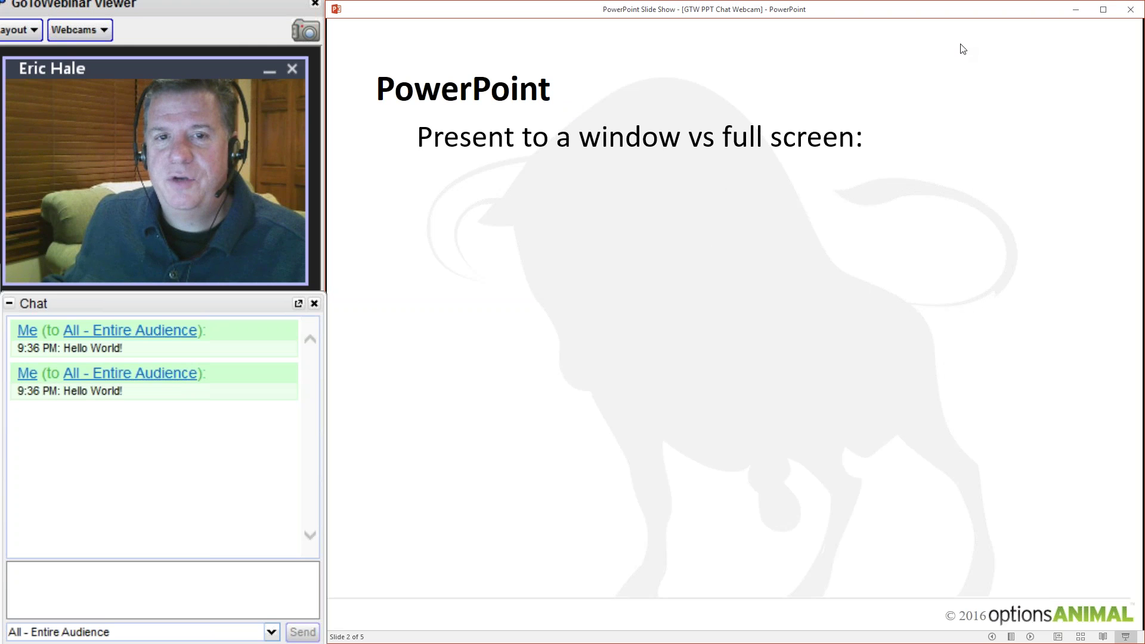
{"action": "key", "text": "ctrl+l"}
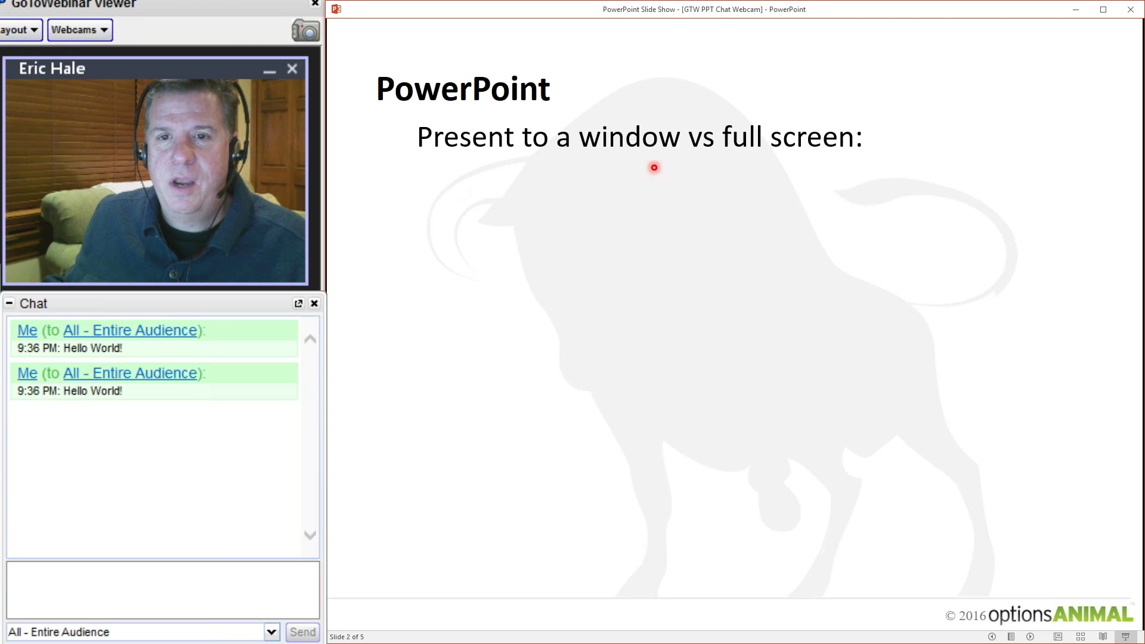
{"action": "key", "text": "ctrl+l"}
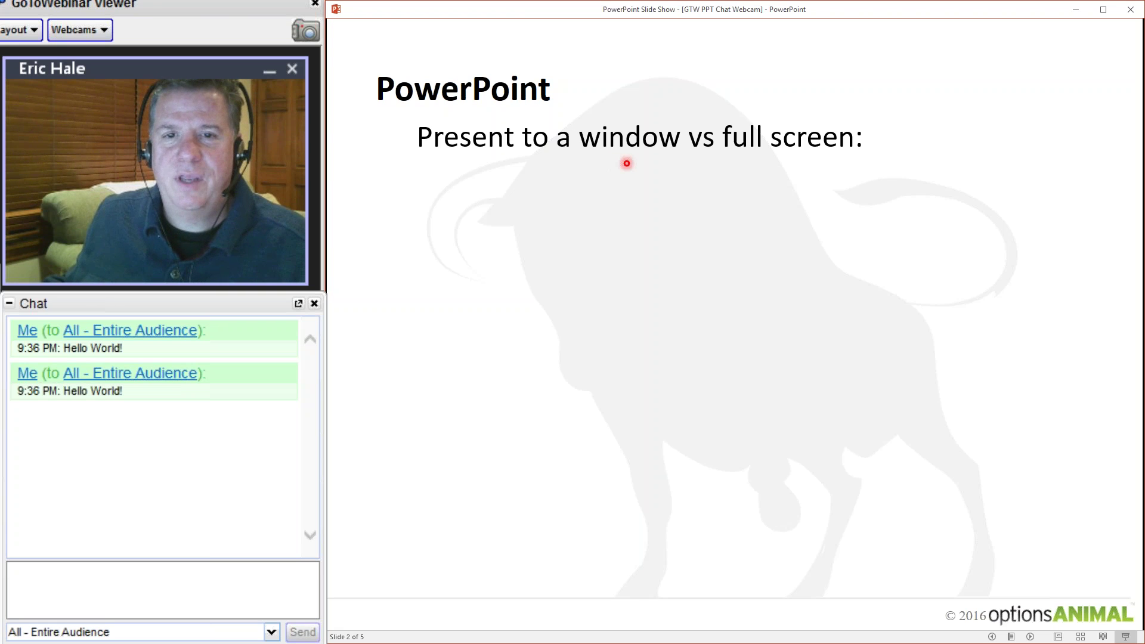
{"action": "key", "text": "ctrl+l"}
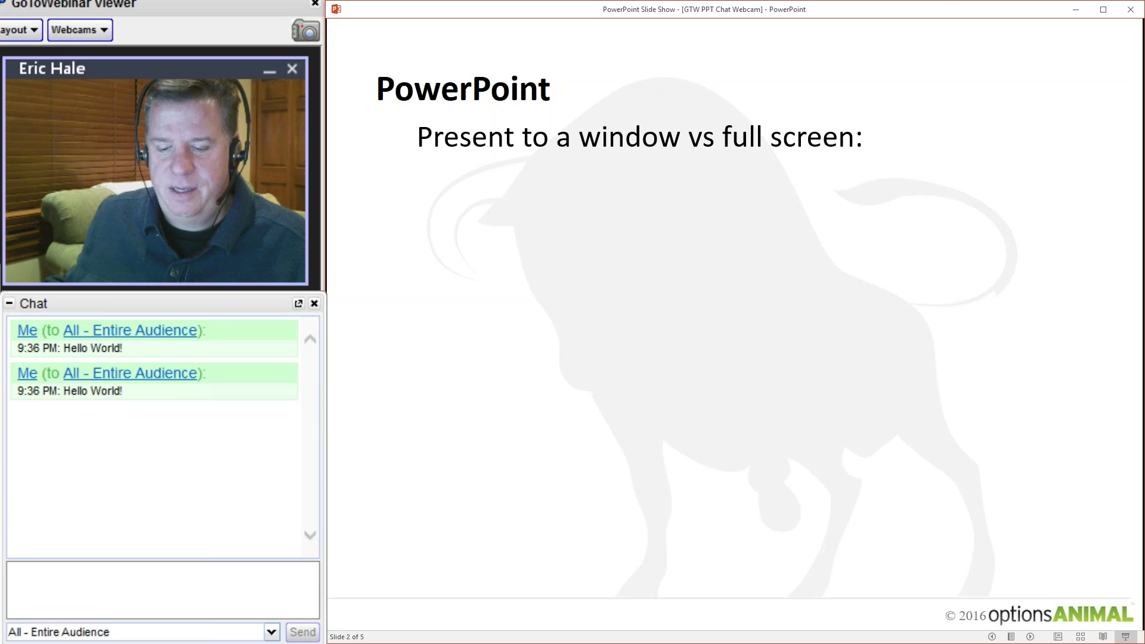
{"action": "key", "text": "ctrl+l"}
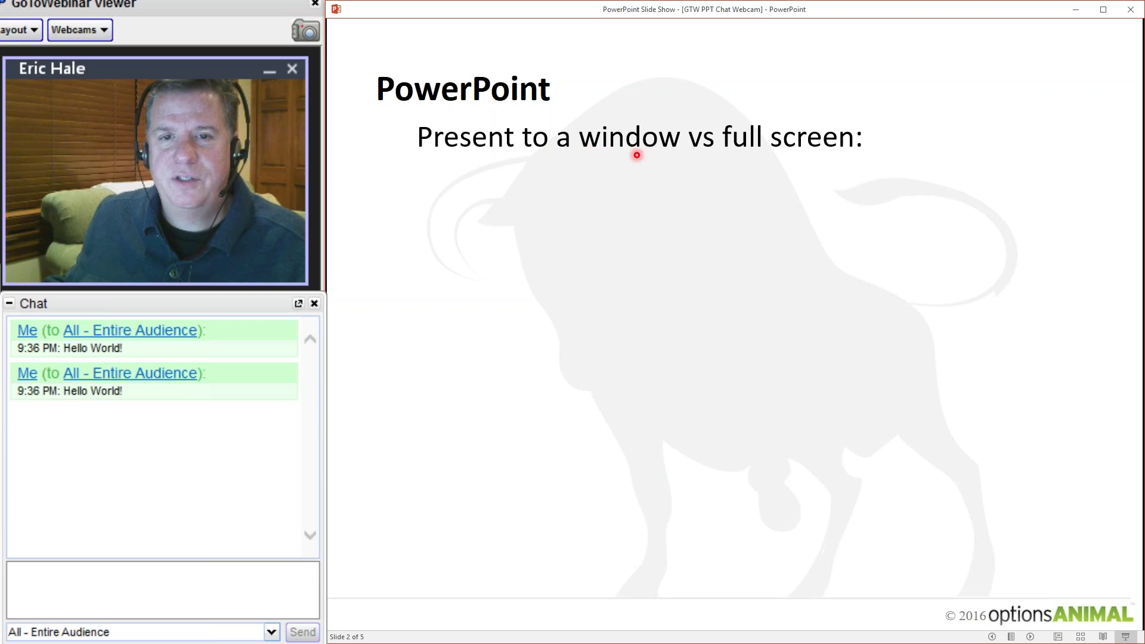
{"action": "key", "text": "ctrl+l"}
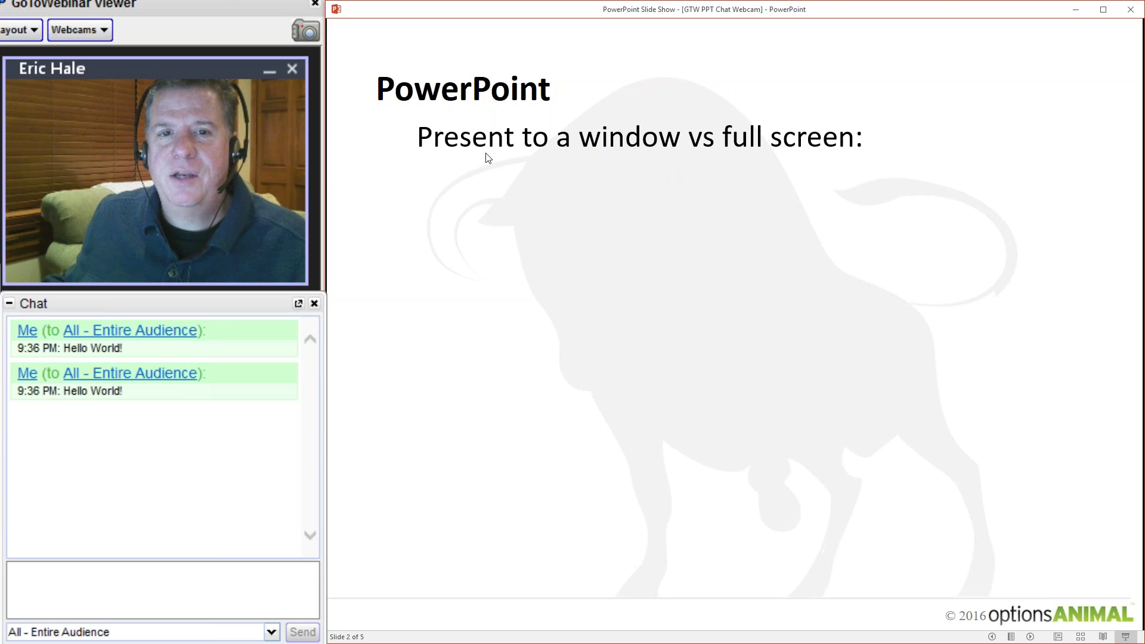
{"action": "left_click", "coordinate": [946, 123]}
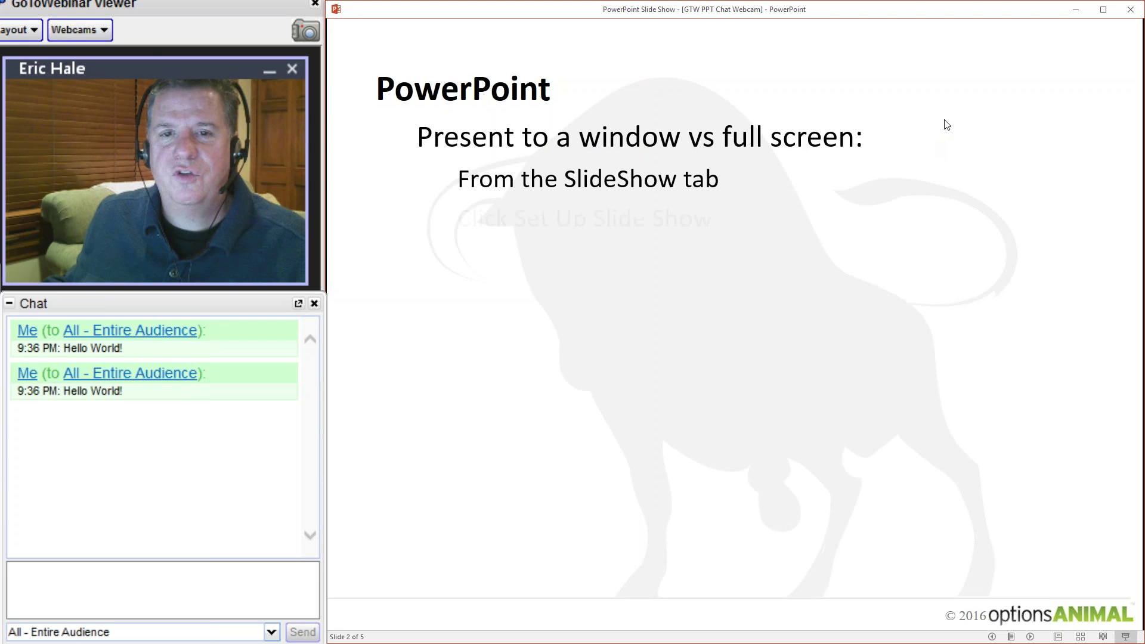
Reveal the 'Browsed by an individual' step, pointing at the Set Up Show screenshot with the laser.
{"action": "key", "text": "ctrl+l"}
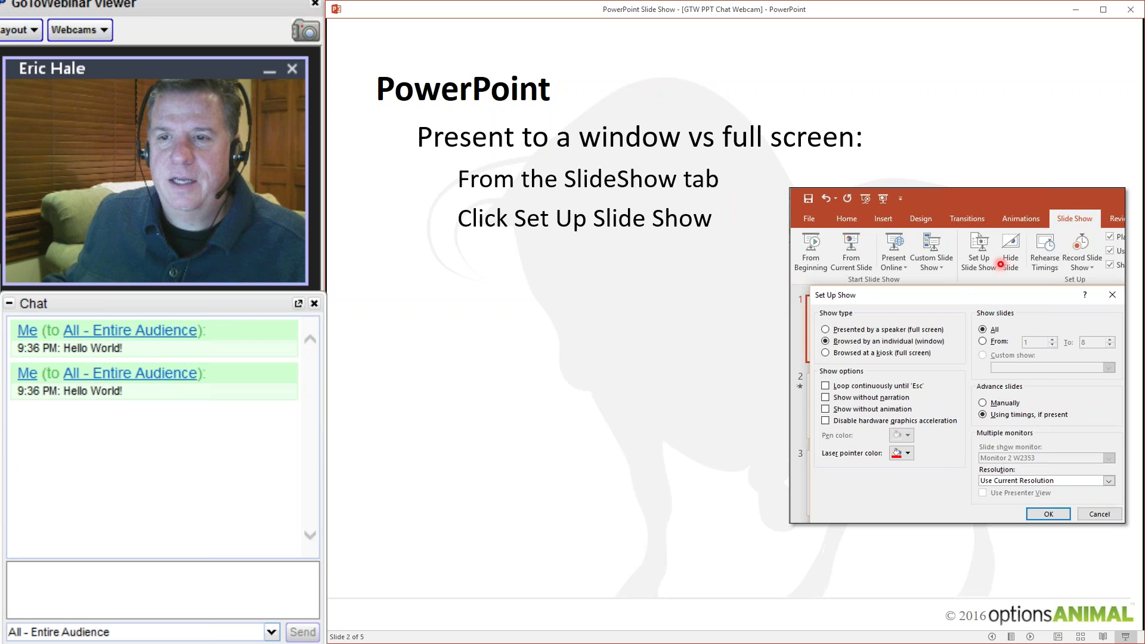
{"action": "key", "text": "Escape"}
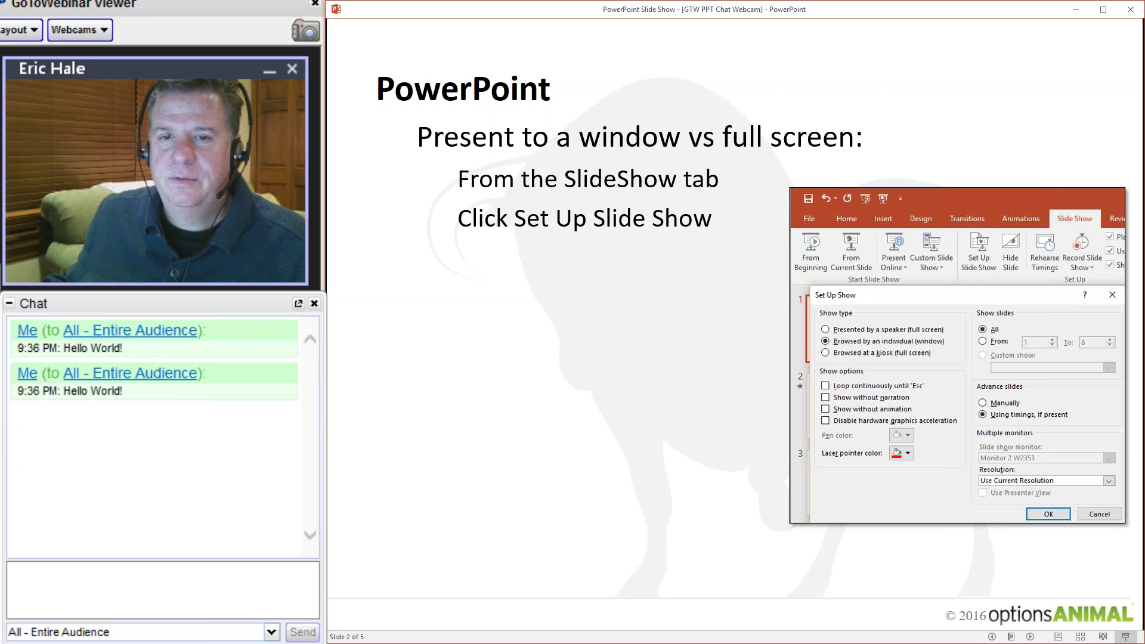
{"action": "left_click", "coordinate": [972, 233]}
{"action": "key", "text": "ctrl+l"}
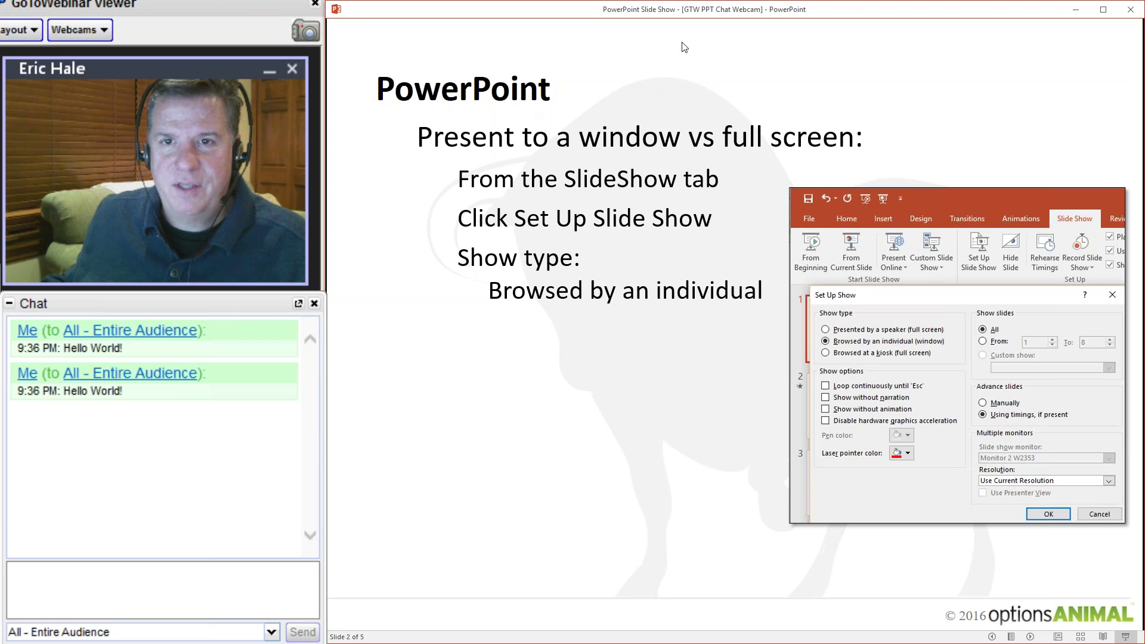
Reveal the 'Drag to presentation monitor' and 'Resize' bullets, then advance to slide 3, 'GoToWebinar'.
{"action": "left_click", "coordinate": [881, 70]}
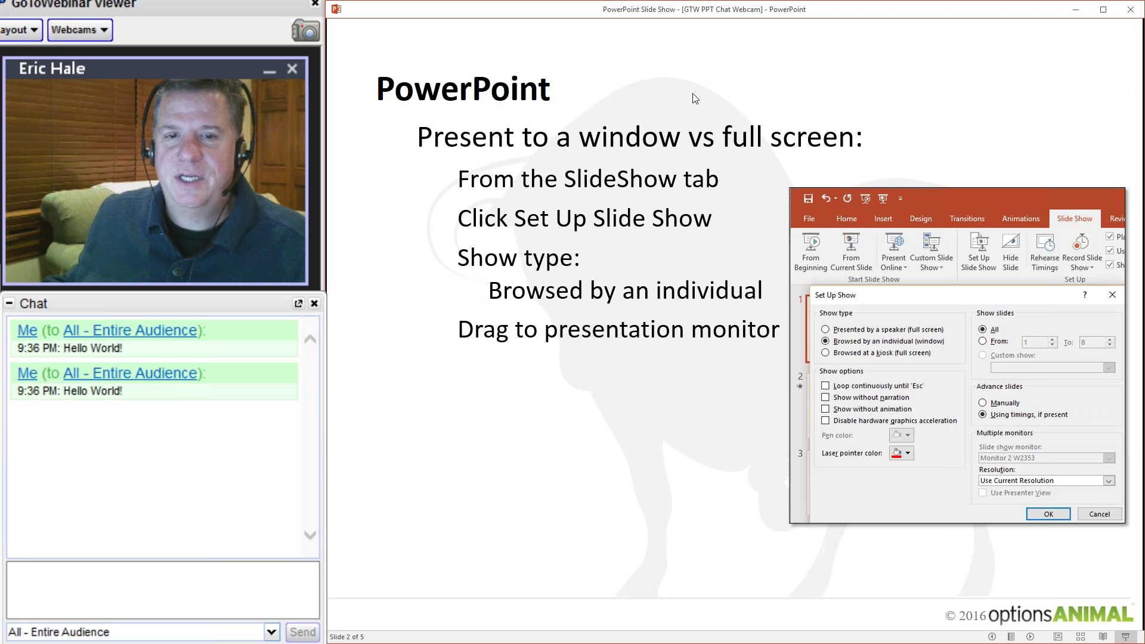
{"action": "left_click", "coordinate": [898, 100]}
{"action": "left_click", "coordinate": [897, 100]}
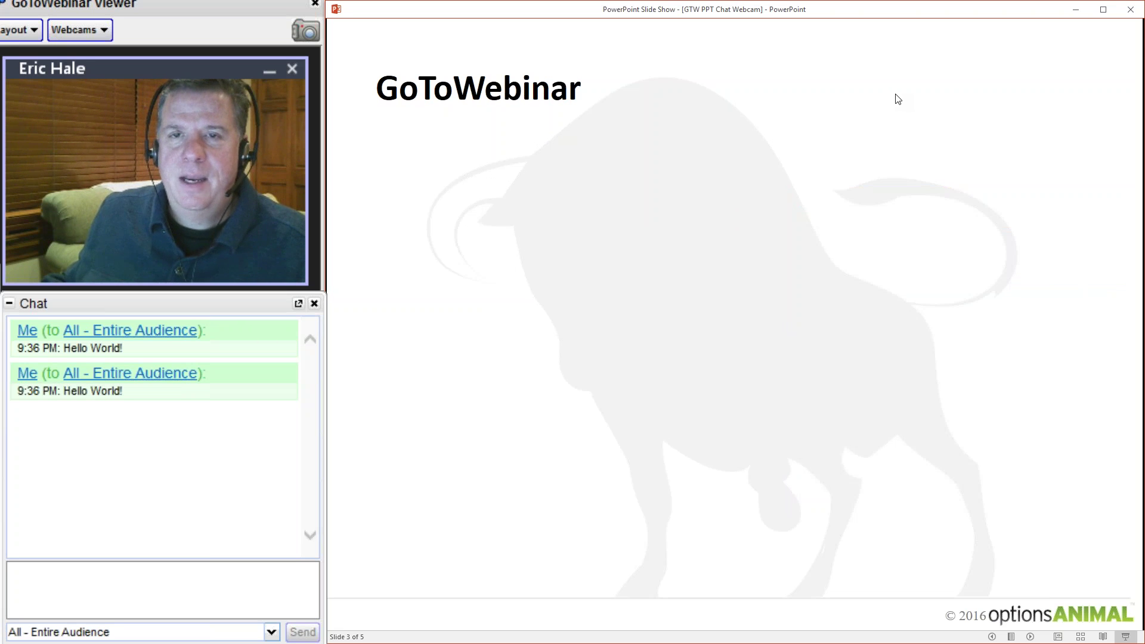
Build the 'Enable GoToWebinar to be seen by audience' bullet, the File > Labs sub-bullet and its screenshot.
{"action": "left_click", "coordinate": [897, 100]}
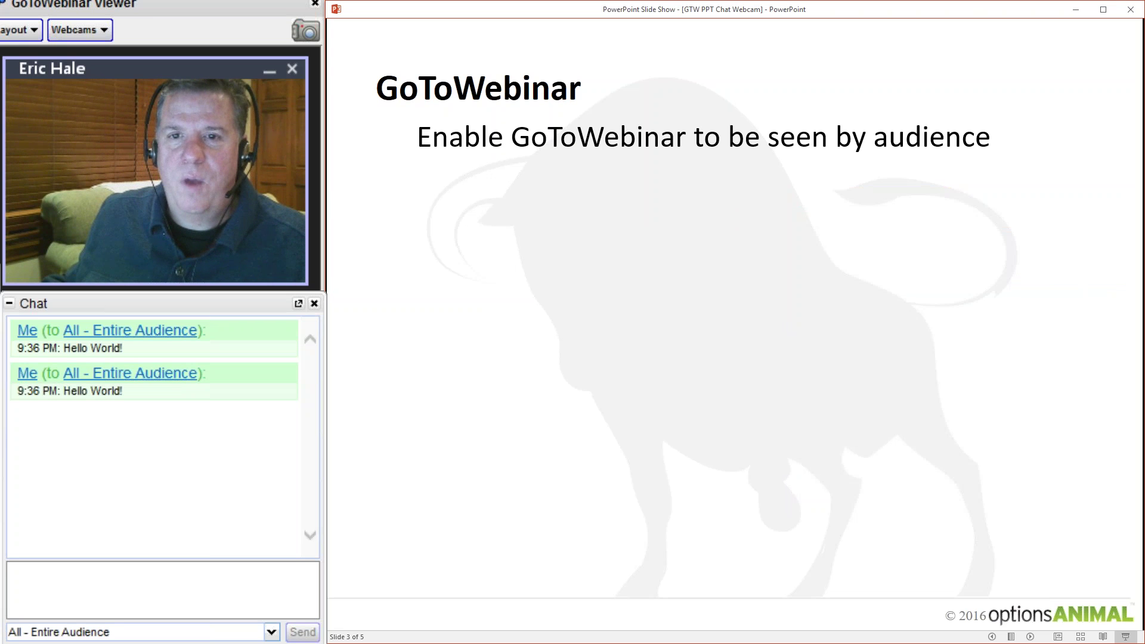
{"action": "key", "text": "Right"}
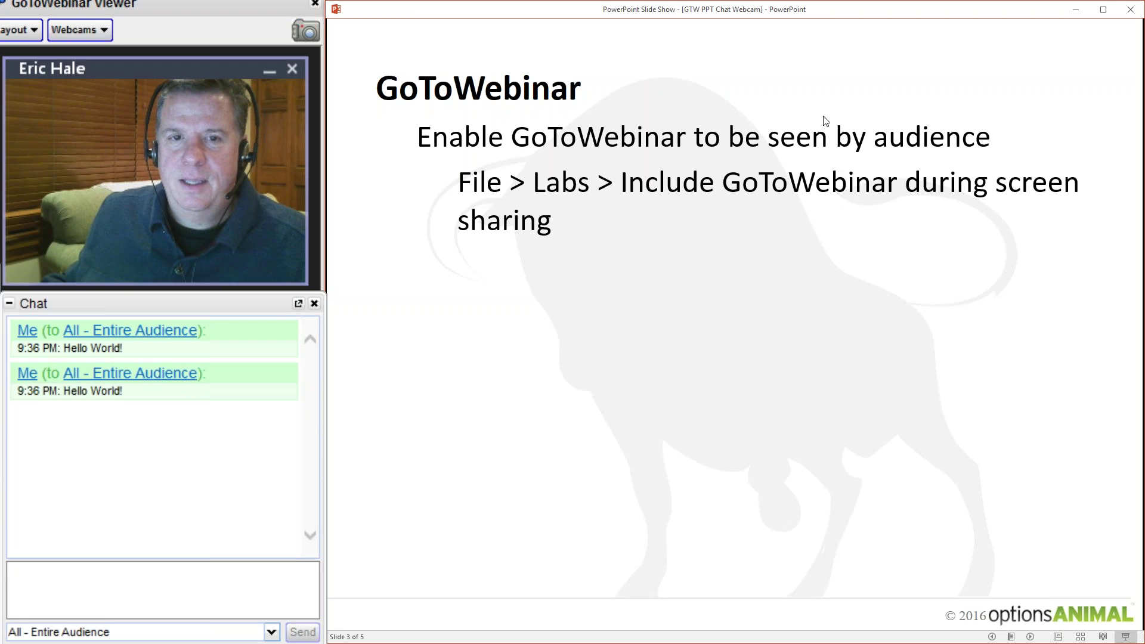
{"action": "key", "text": "Right"}
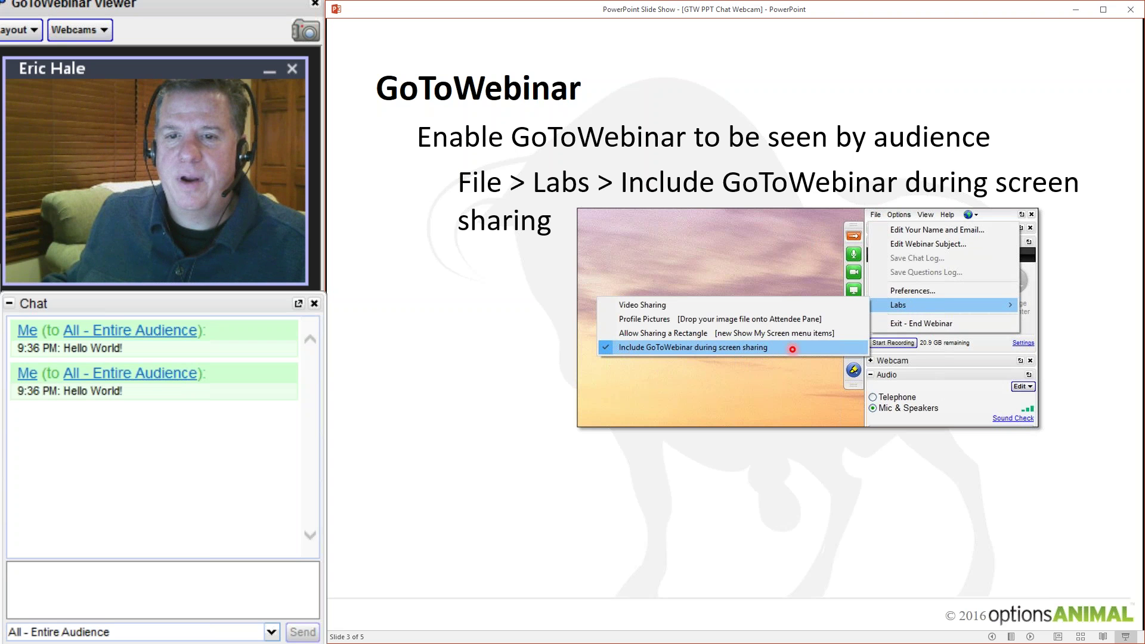
{"action": "left_click", "coordinate": [742, 275]}
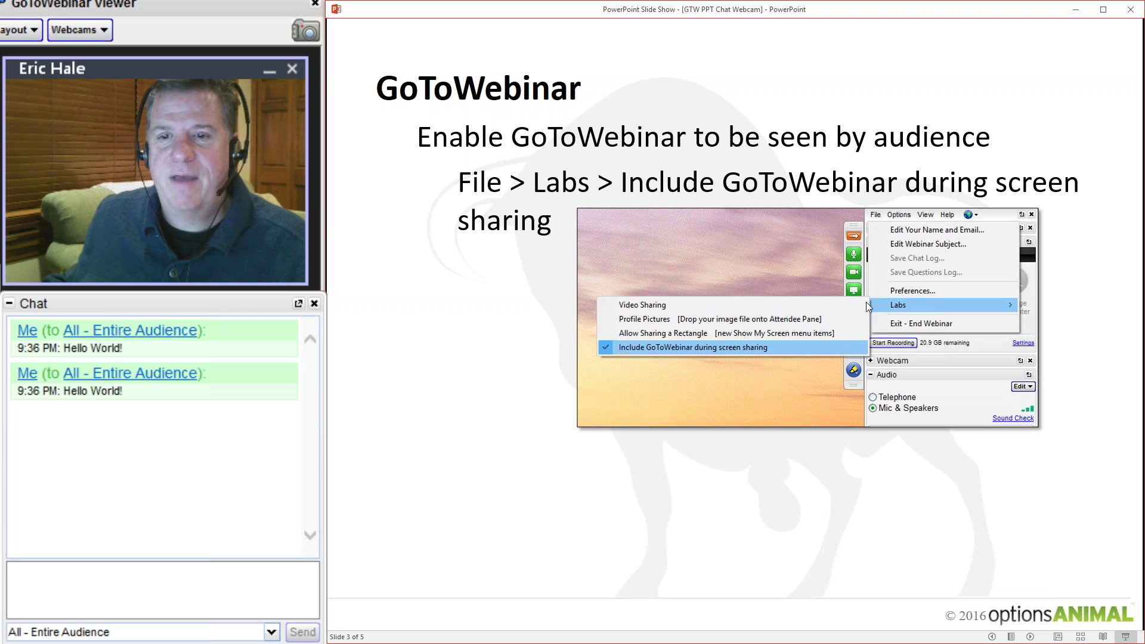
Show the pop-out chat bullet and screenshot, add the webcam bullet, then advance to 'Windows Desktop'.
{"action": "left_click", "coordinate": [844, 251]}
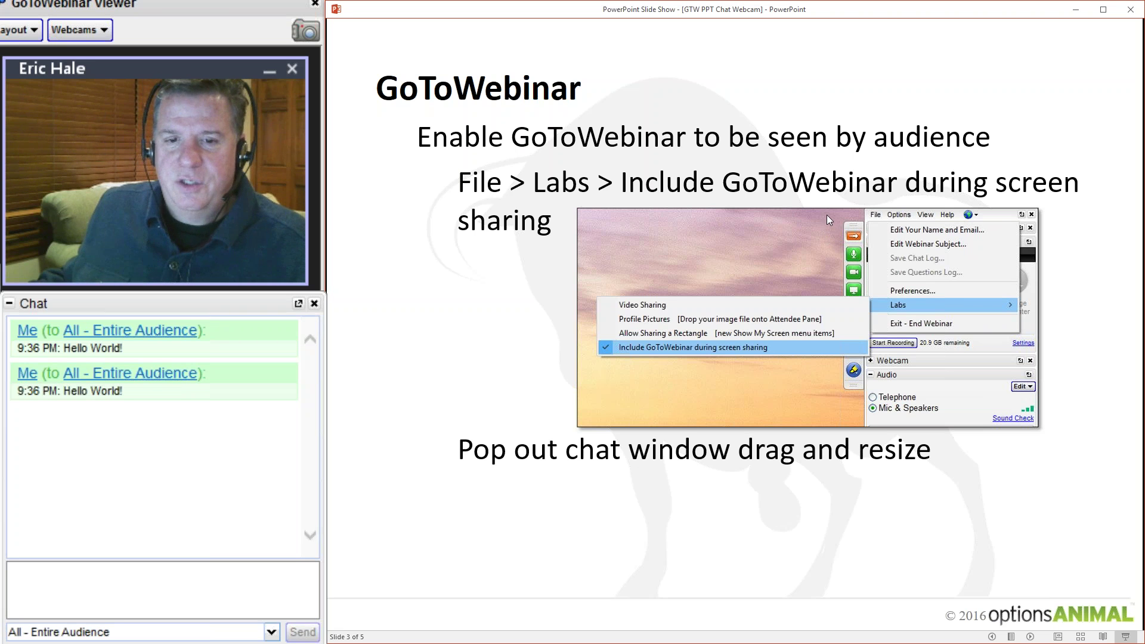
{"action": "left_click", "coordinate": [827, 215]}
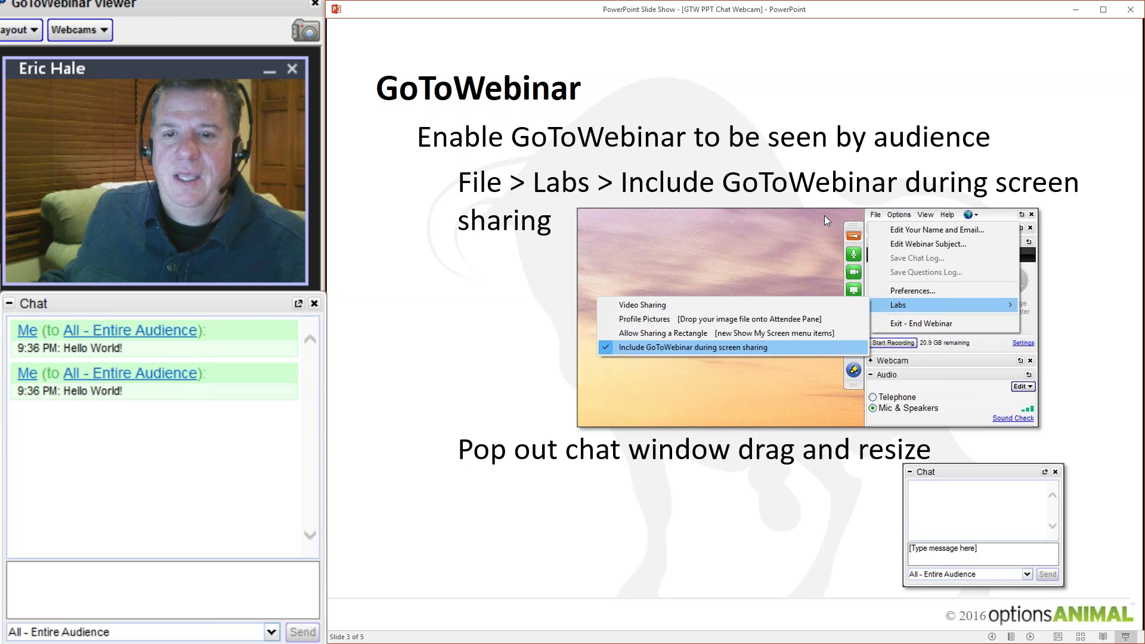
{"action": "left_click", "coordinate": [824, 216]}
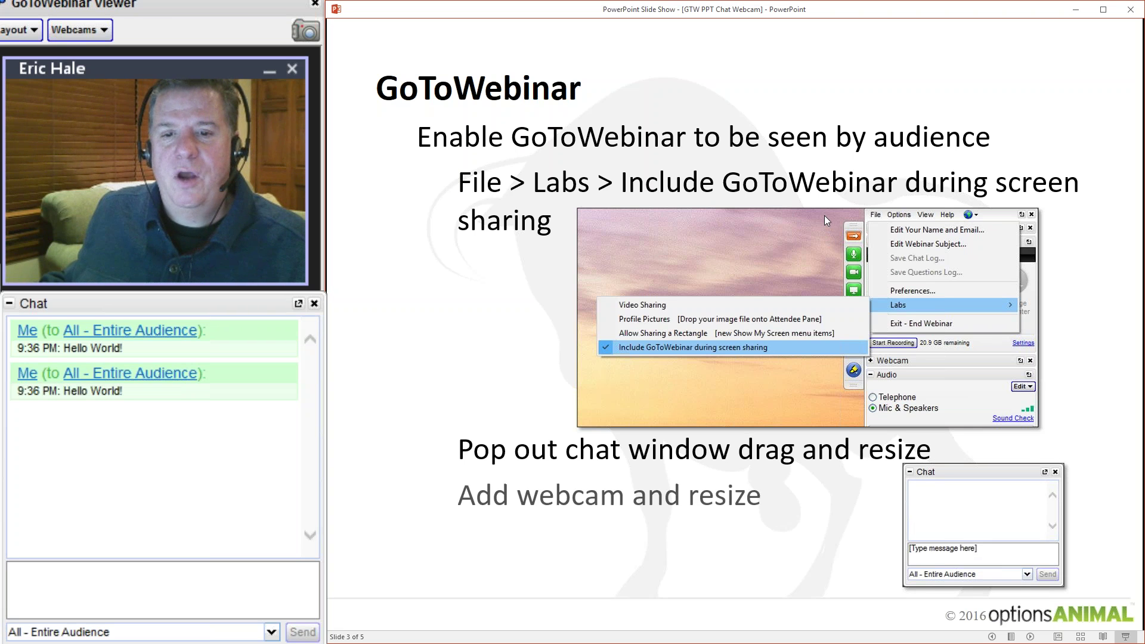
{"action": "left_click", "coordinate": [814, 261]}
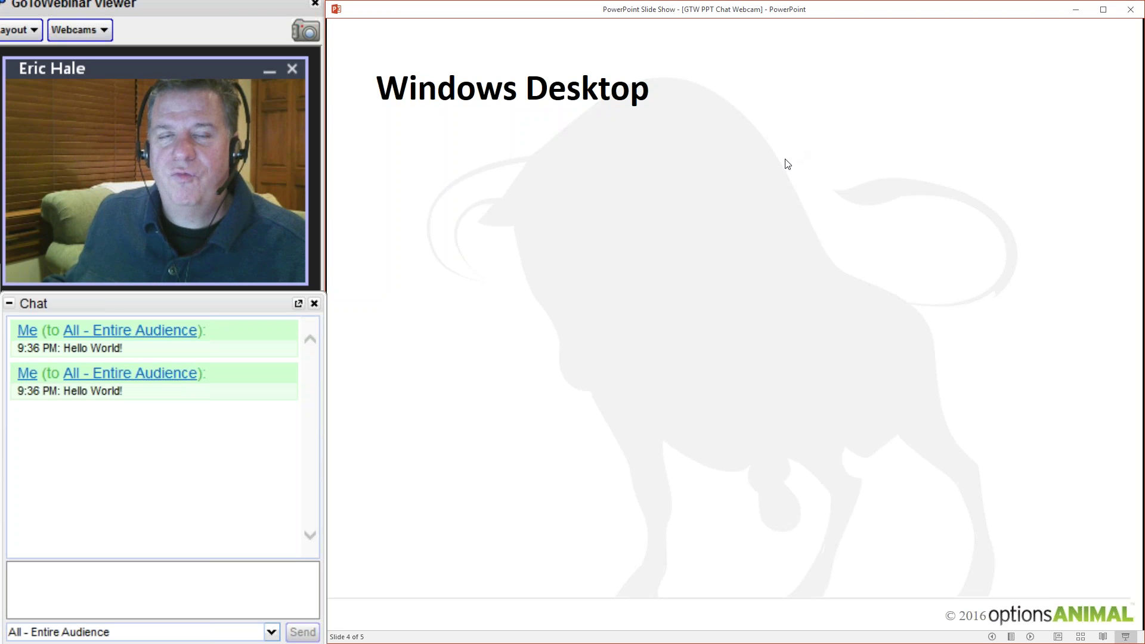
{"action": "left_click", "coordinate": [783, 128]}
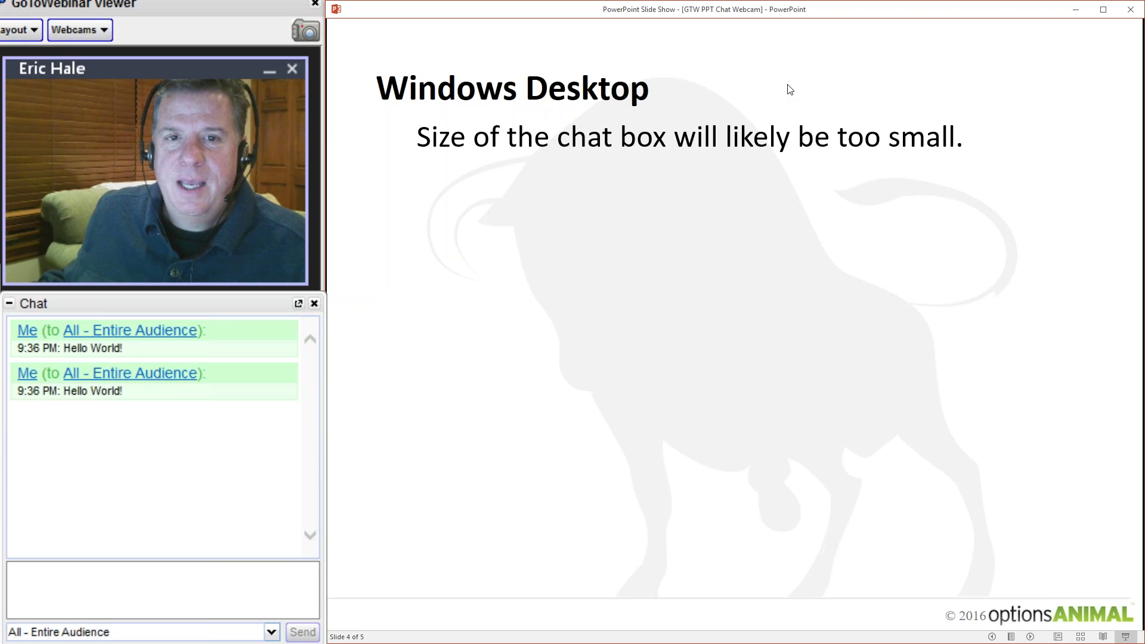
{"action": "left_click", "coordinate": [831, 105]}
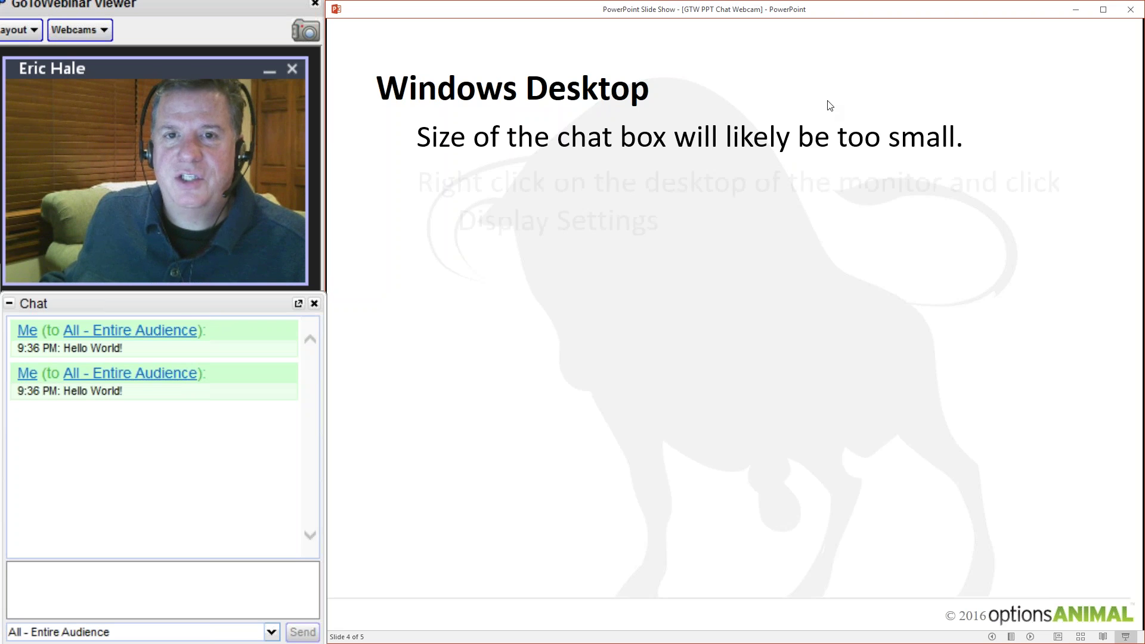
{"action": "left_click", "coordinate": [857, 91]}
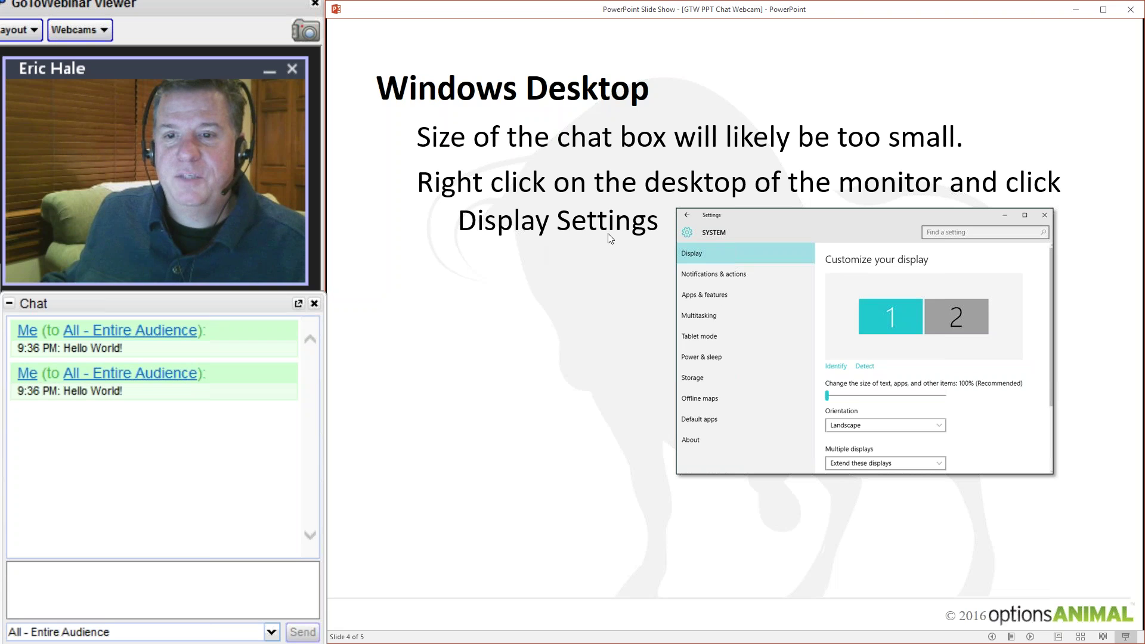
{"action": "key", "text": "ctrl+l"}
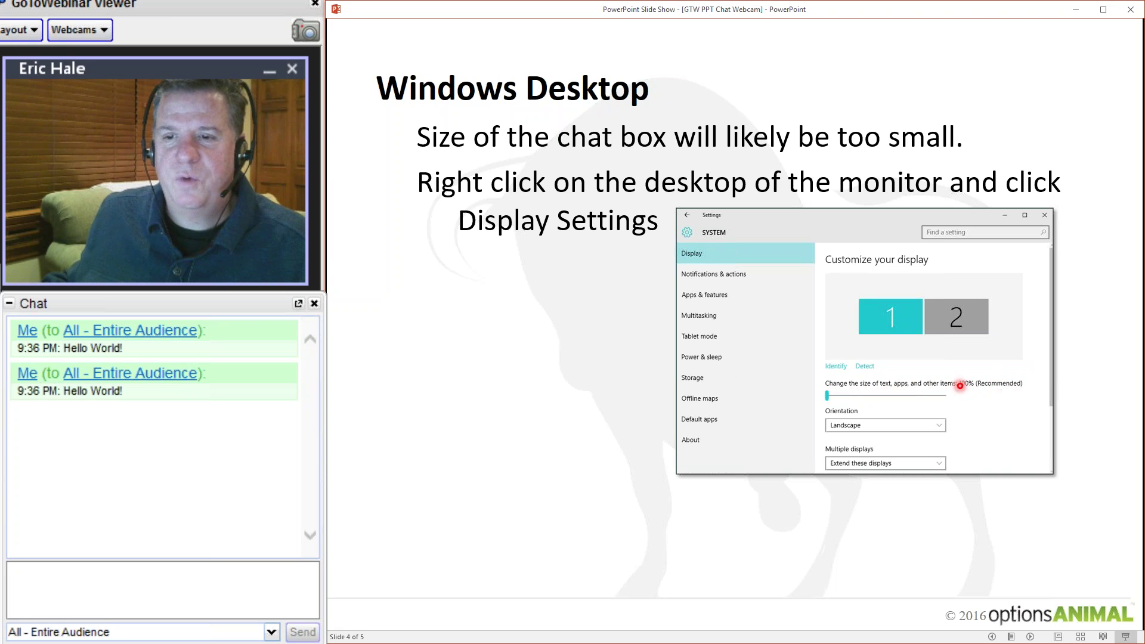
{"action": "key", "text": "ctrl+l"}
{"action": "left_click", "coordinate": [563, 276]}
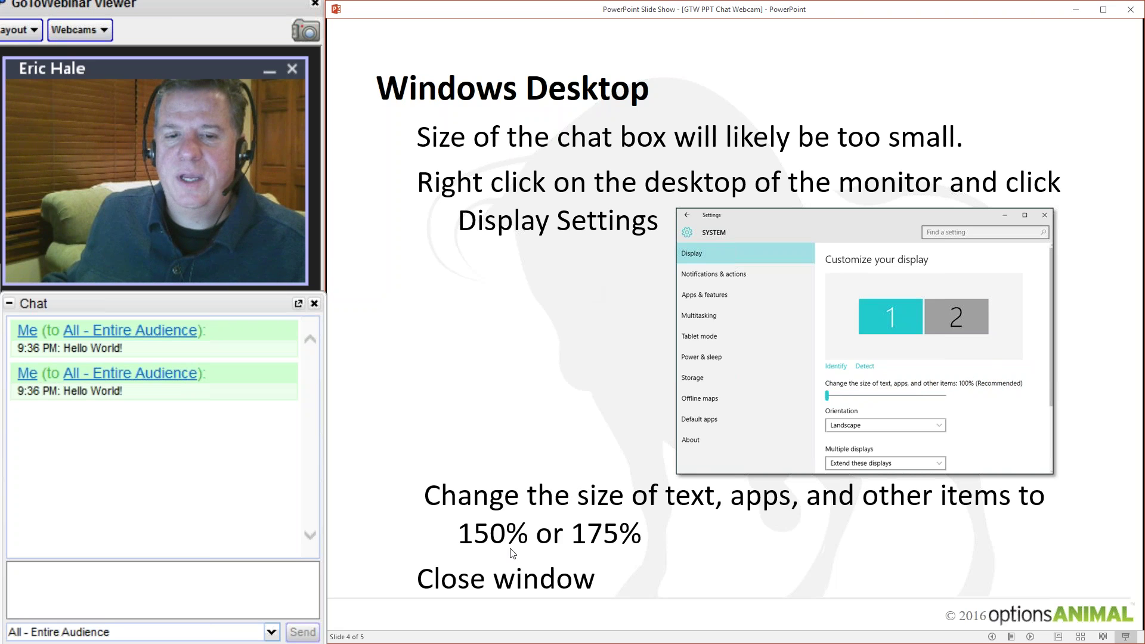
{"action": "key", "text": "ctrl+l"}
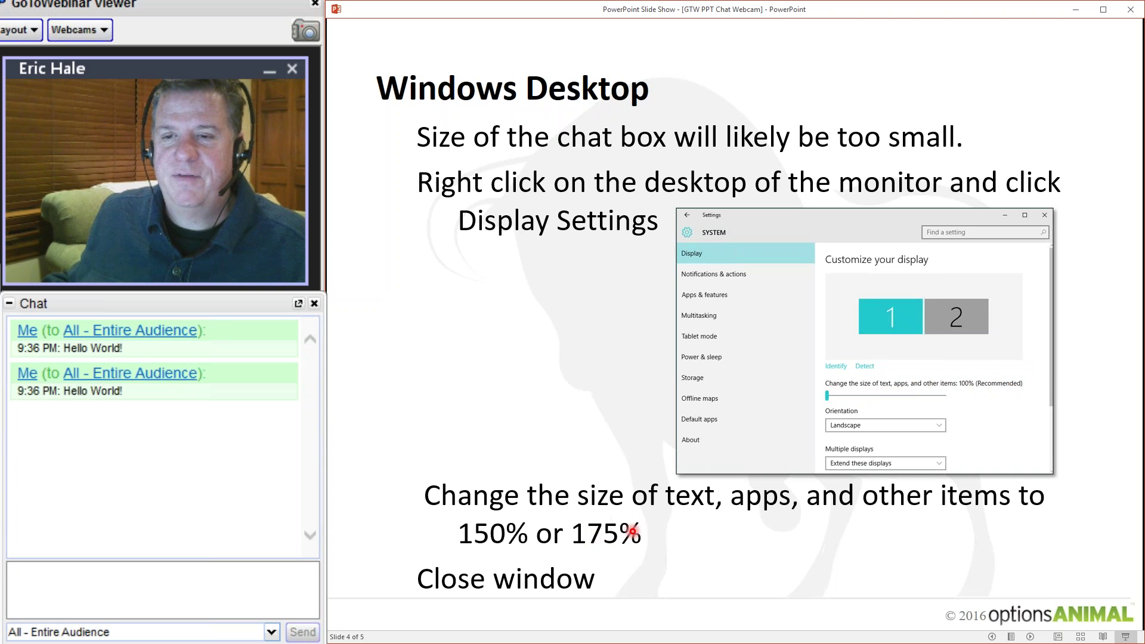
{"action": "key", "text": "ctrl+l"}
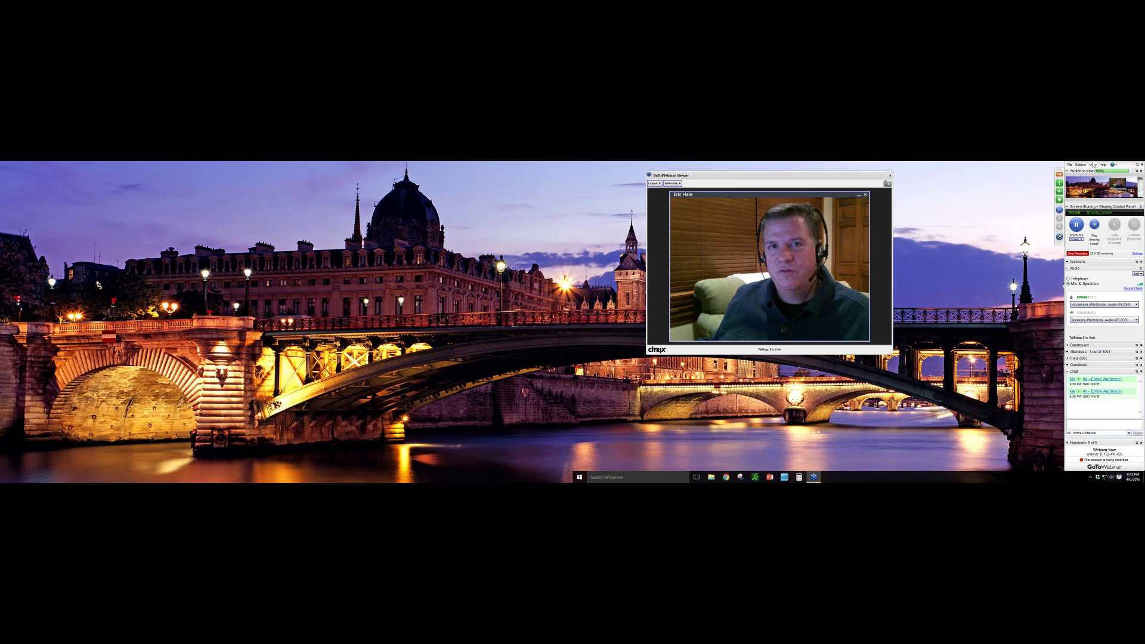
Drag the Chat pane into its own window and share only the Screen of monitor 1.
{"action": "left_click", "coordinate": [1078, 239]}
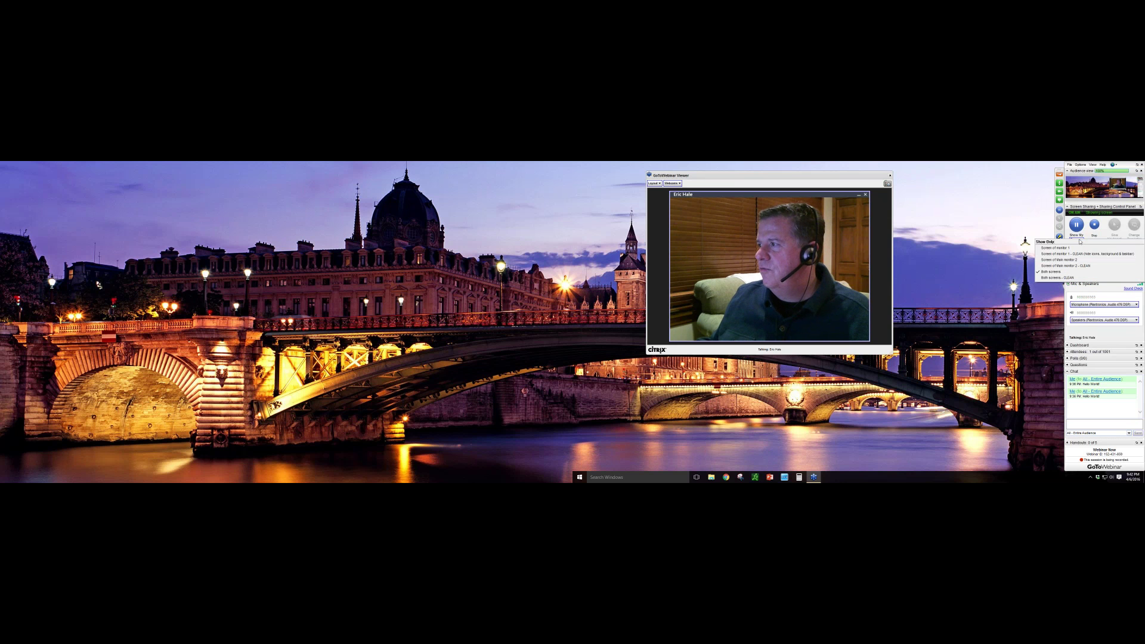
{"action": "left_click", "coordinate": [1058, 260]}
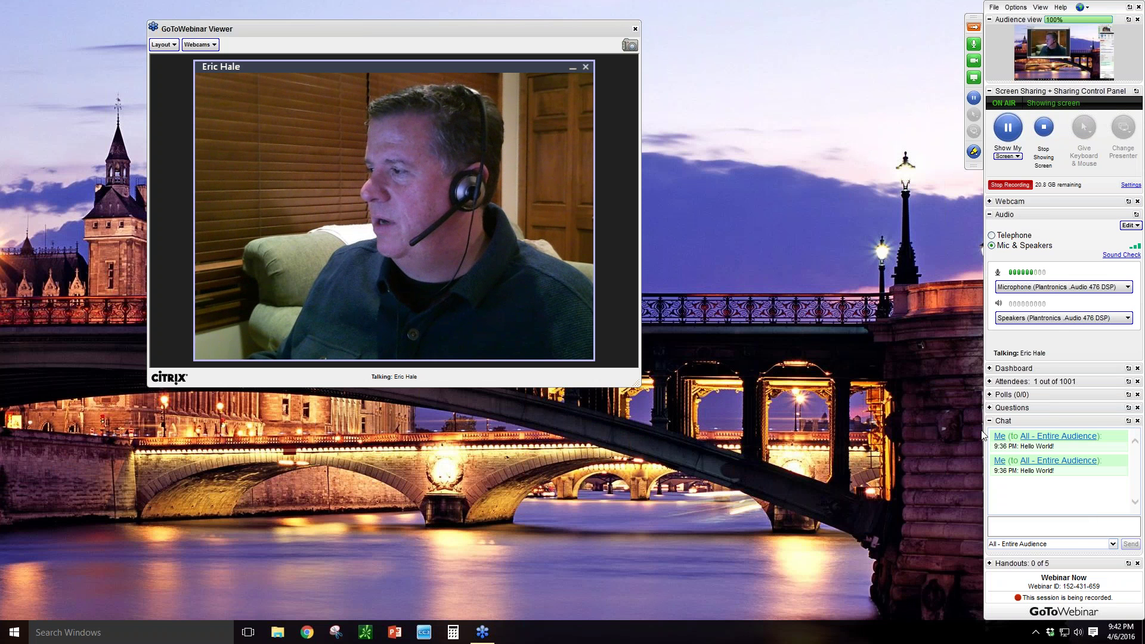
{"action": "left_click_drag", "start_coordinate": [996, 421], "coordinate": [875, 338]}
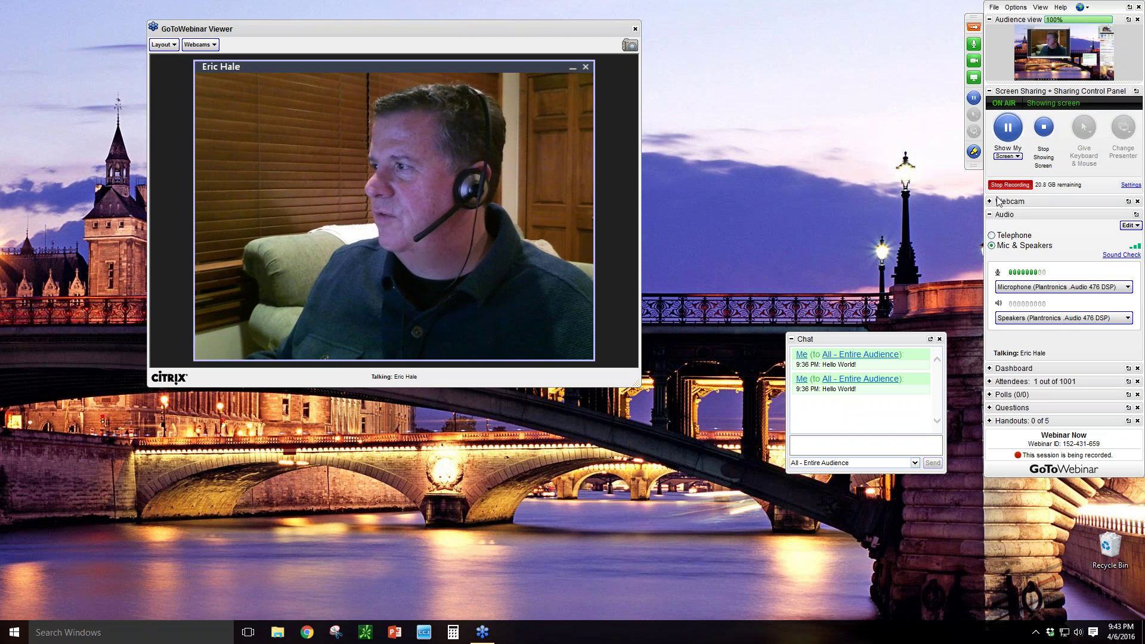
{"action": "left_click", "coordinate": [1015, 157]}
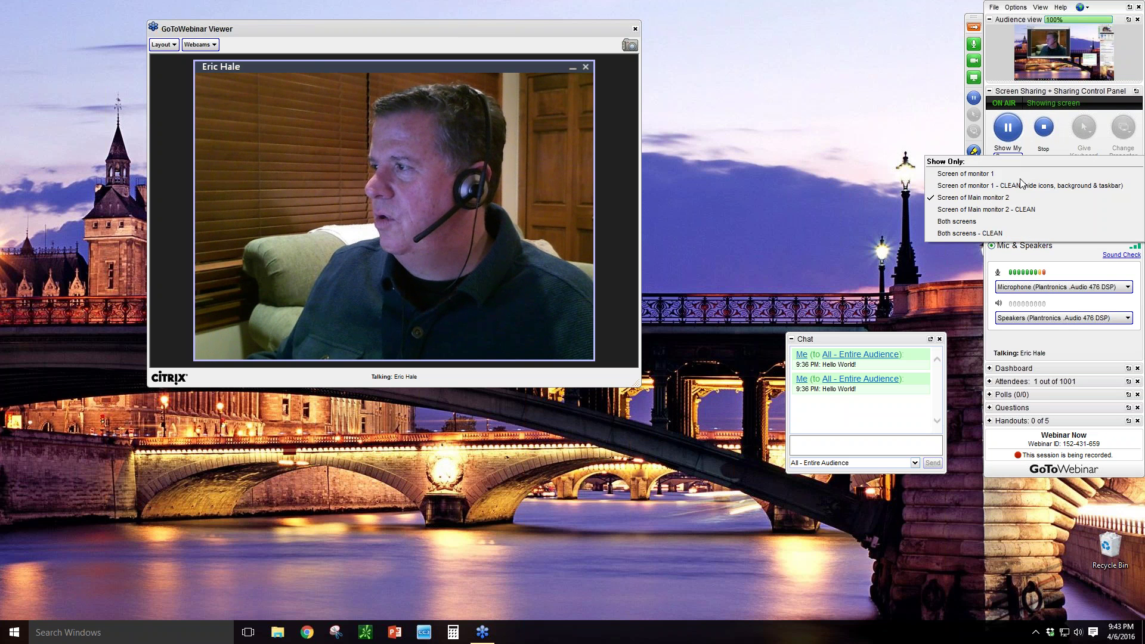
{"action": "left_click", "coordinate": [1009, 175]}
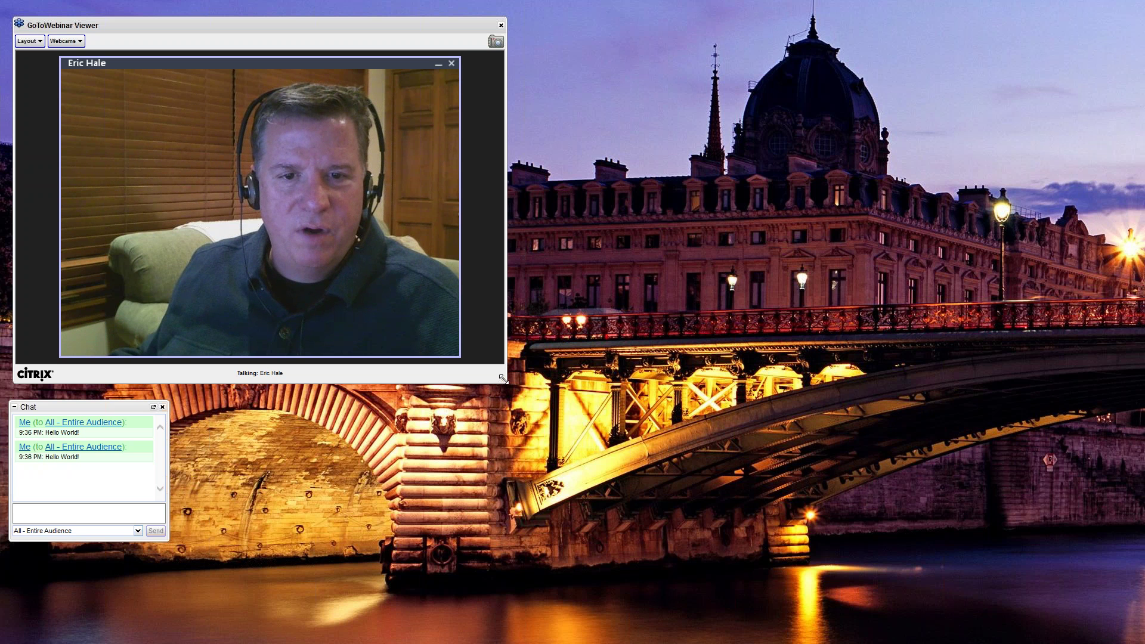
Shrink the webcam viewer to a thumbnail and set Windows display scaling to 150%.
{"action": "left_click_drag", "start_coordinate": [502, 378], "coordinate": [99, 159]}
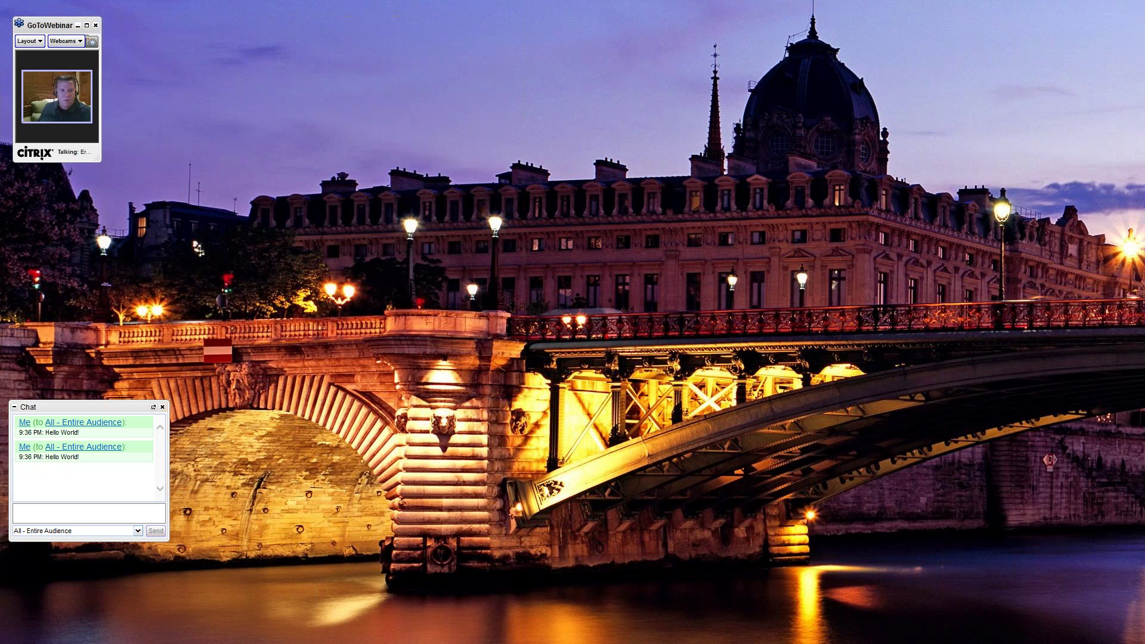
{"action": "right_click", "coordinate": [342, 320]}
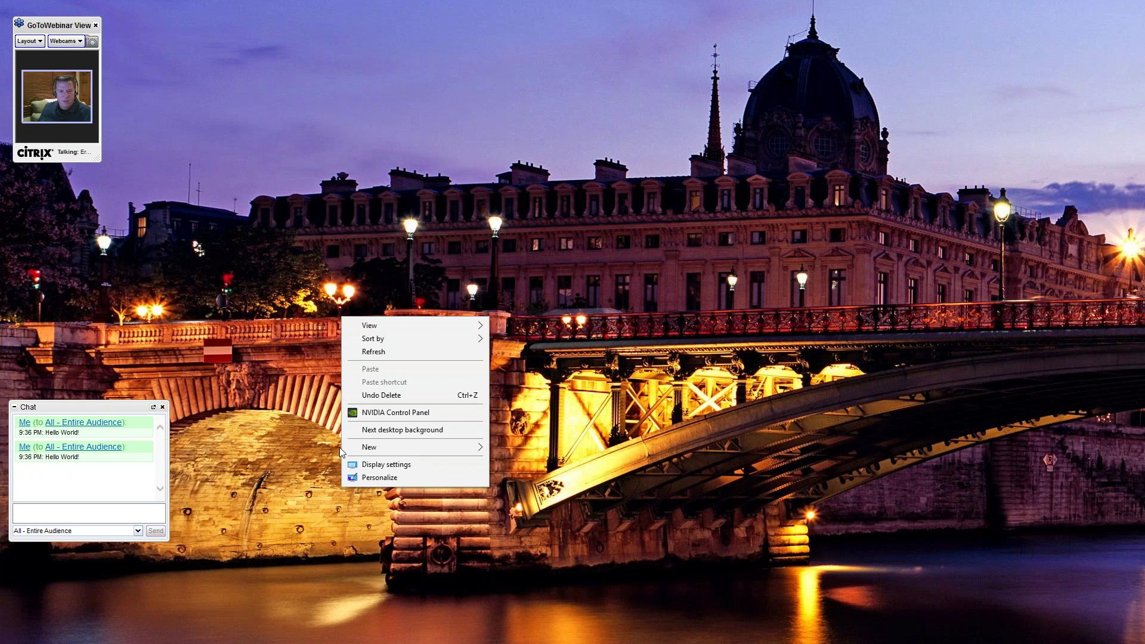
{"action": "left_click", "coordinate": [386, 464]}
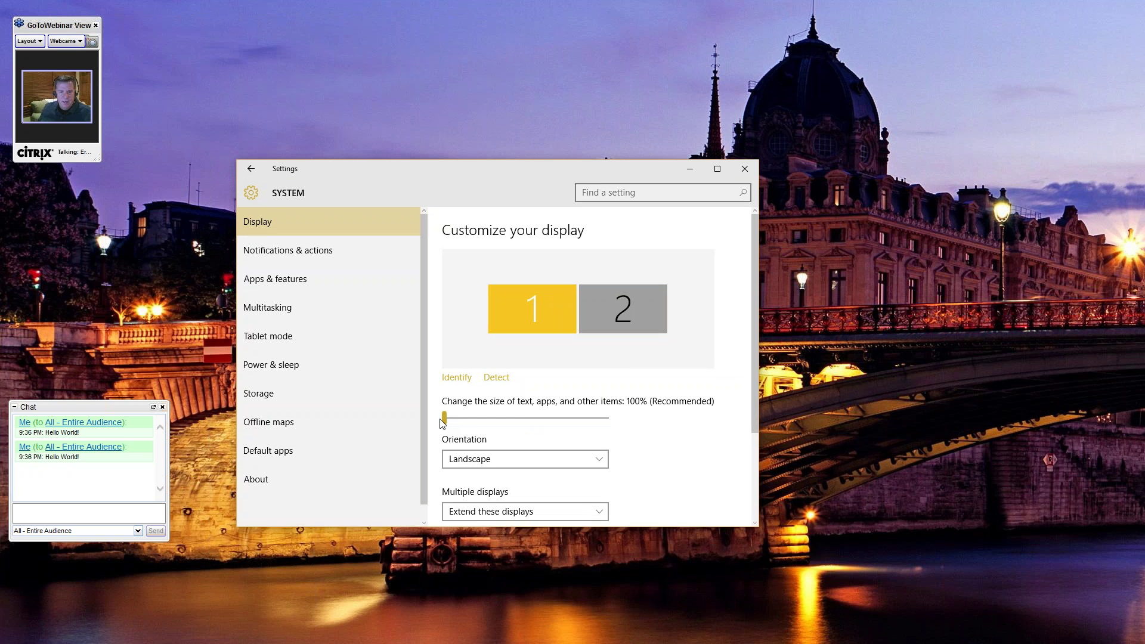
{"action": "left_click_drag", "start_coordinate": [447, 422], "coordinate": [617, 418]}
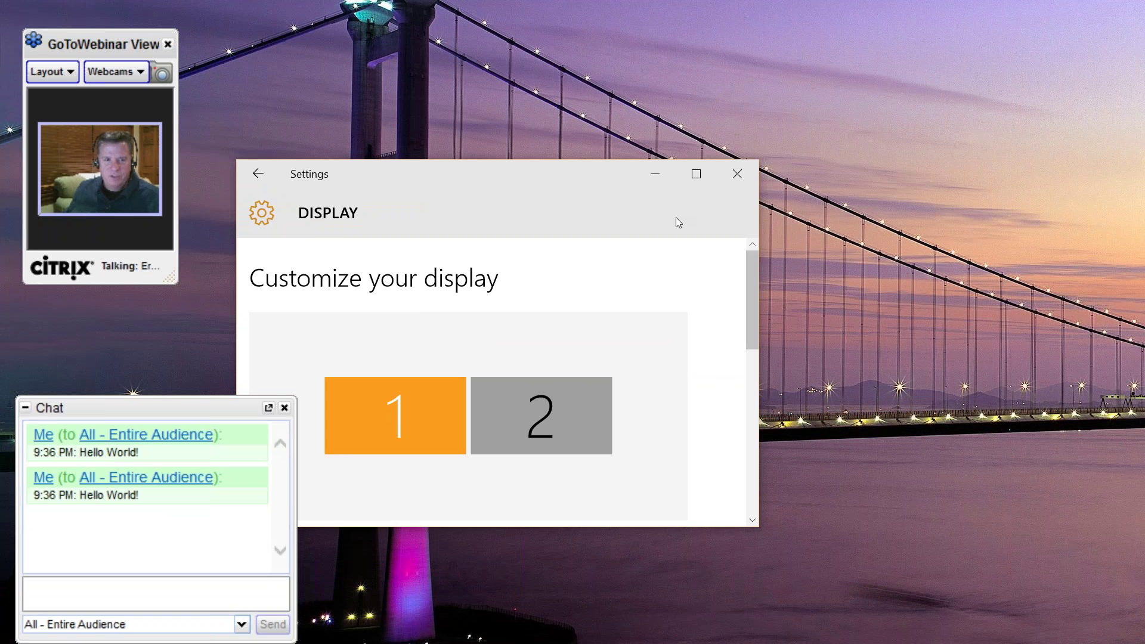
Close Settings, move the webcam viewer top-left and widen it, then nudge the chat window up.
{"action": "left_click", "coordinate": [738, 173]}
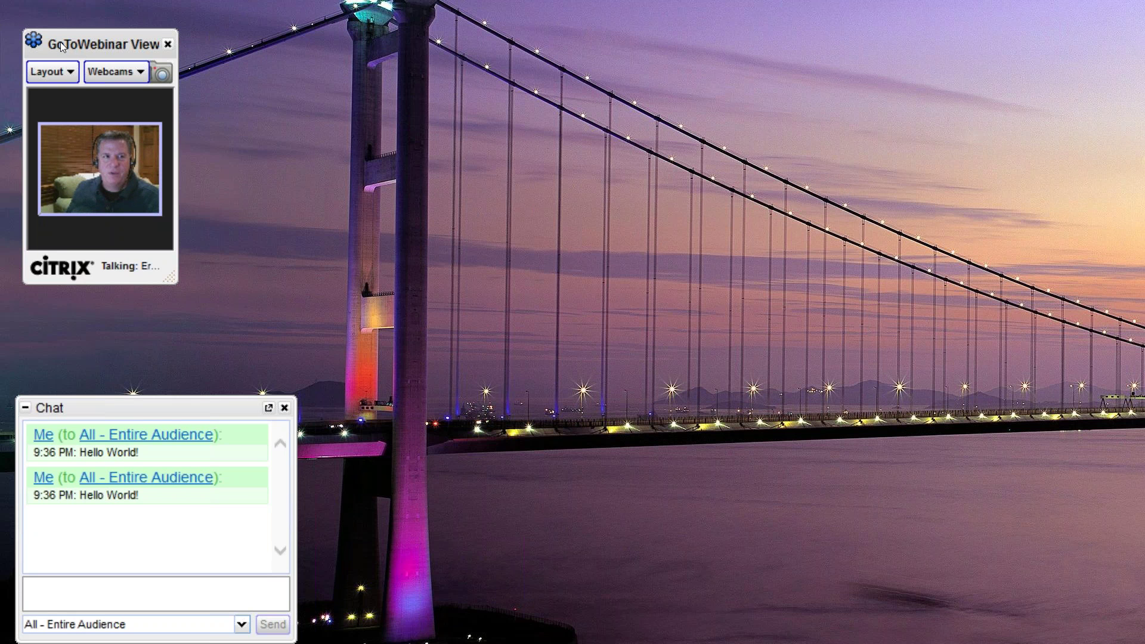
{"action": "left_click_drag", "start_coordinate": [62, 47], "coordinate": [38, 16]}
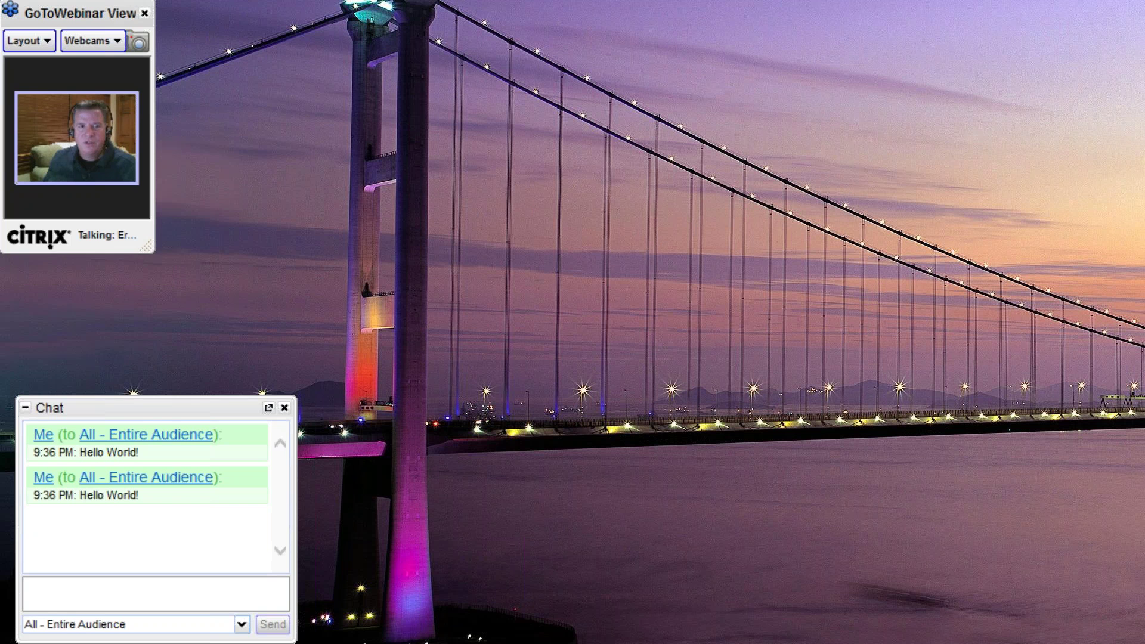
{"action": "left_click_drag", "start_coordinate": [149, 247], "coordinate": [272, 207]}
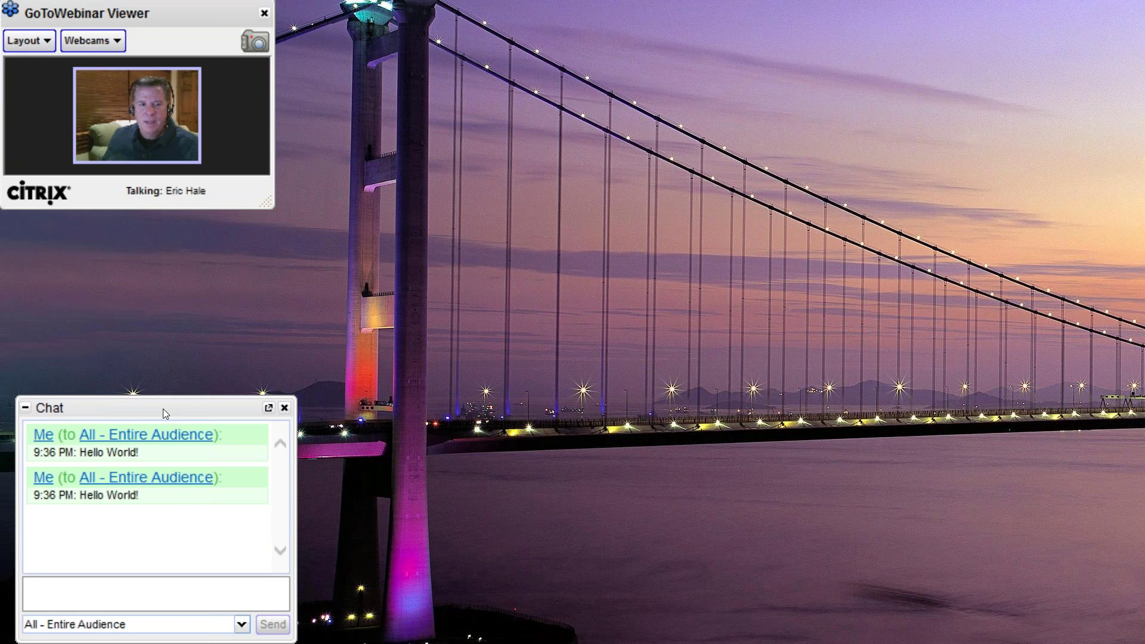
{"action": "left_click_drag", "start_coordinate": [163, 409], "coordinate": [159, 399]}
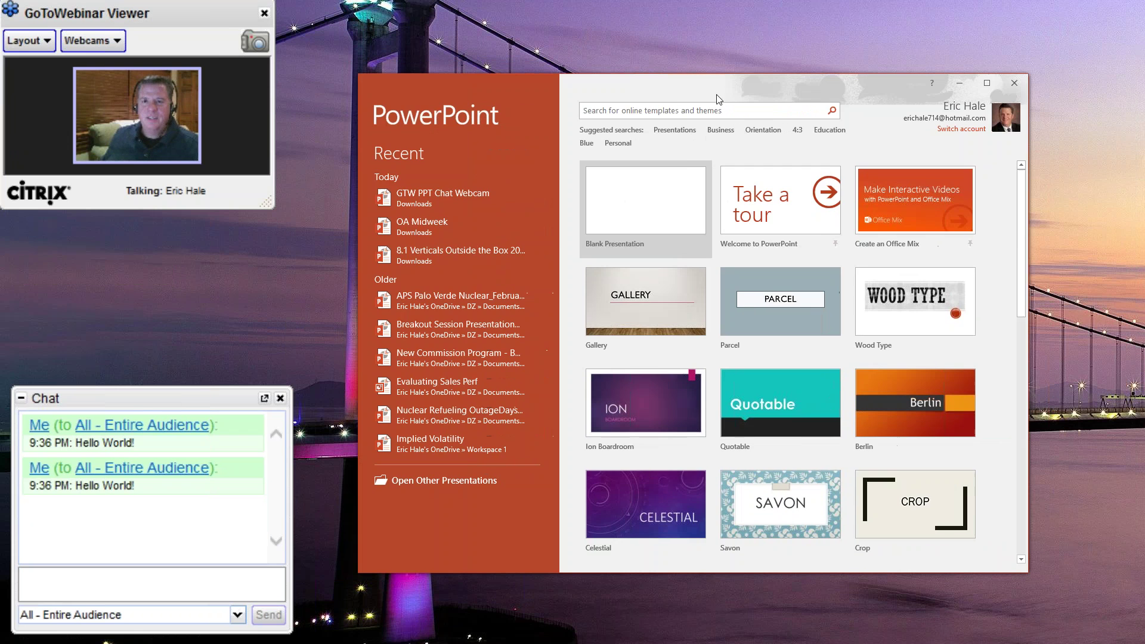
Open GTW PPT Chat Webcam, set Browsed by an individual (window), and start from the beginning.
{"action": "left_click", "coordinate": [473, 199]}
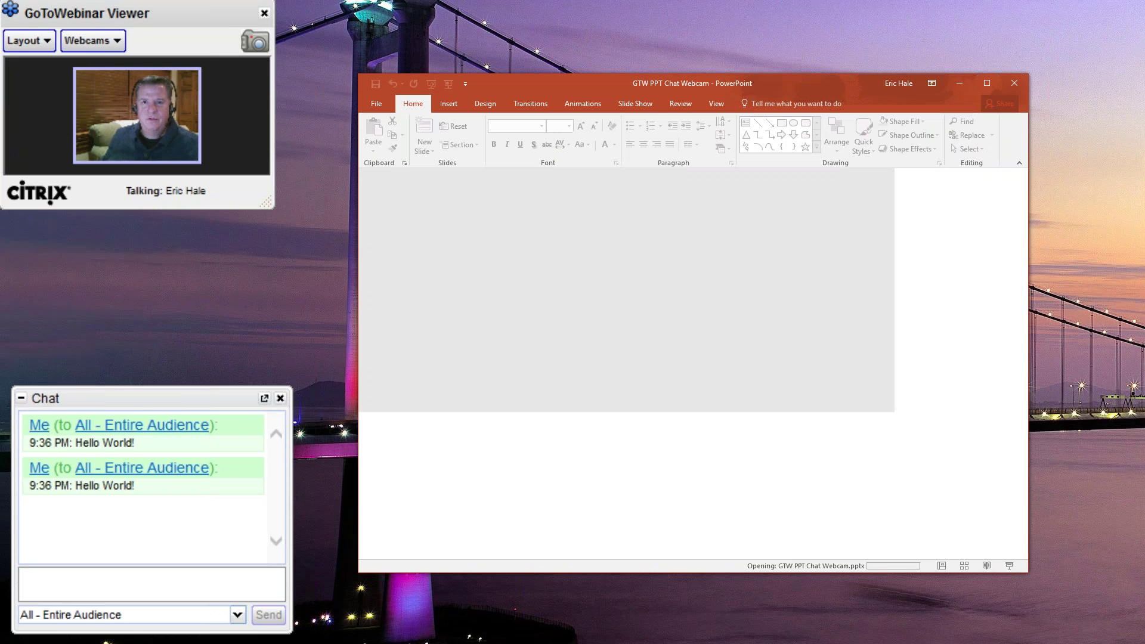
{"action": "left_click", "coordinate": [633, 103]}
{"action": "left_click", "coordinate": [546, 136]}
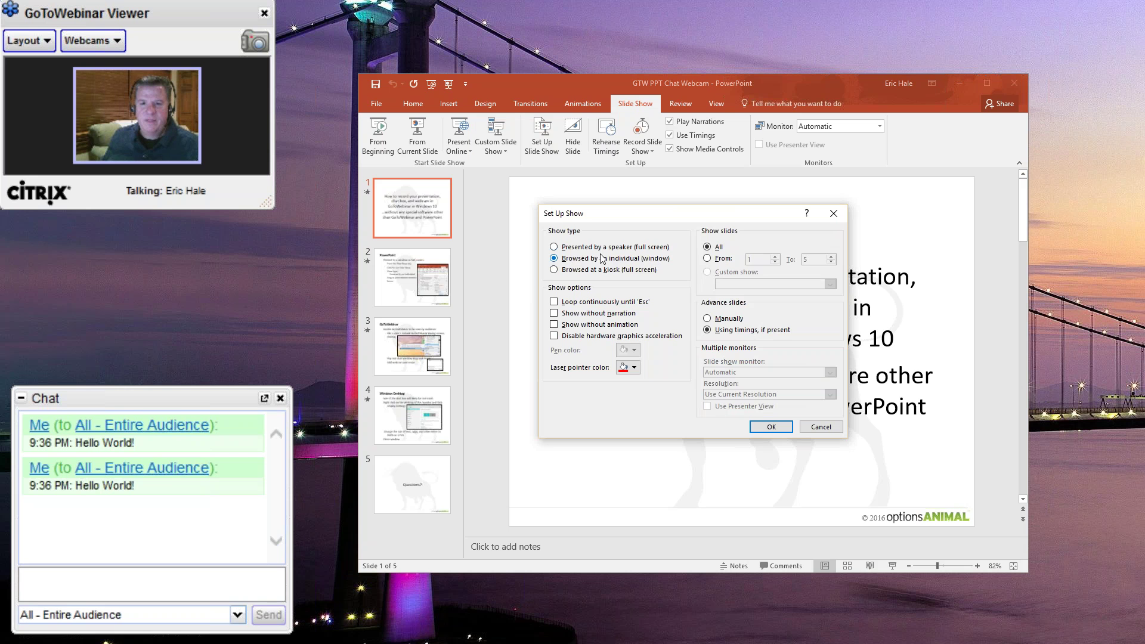
{"action": "left_click", "coordinate": [634, 248]}
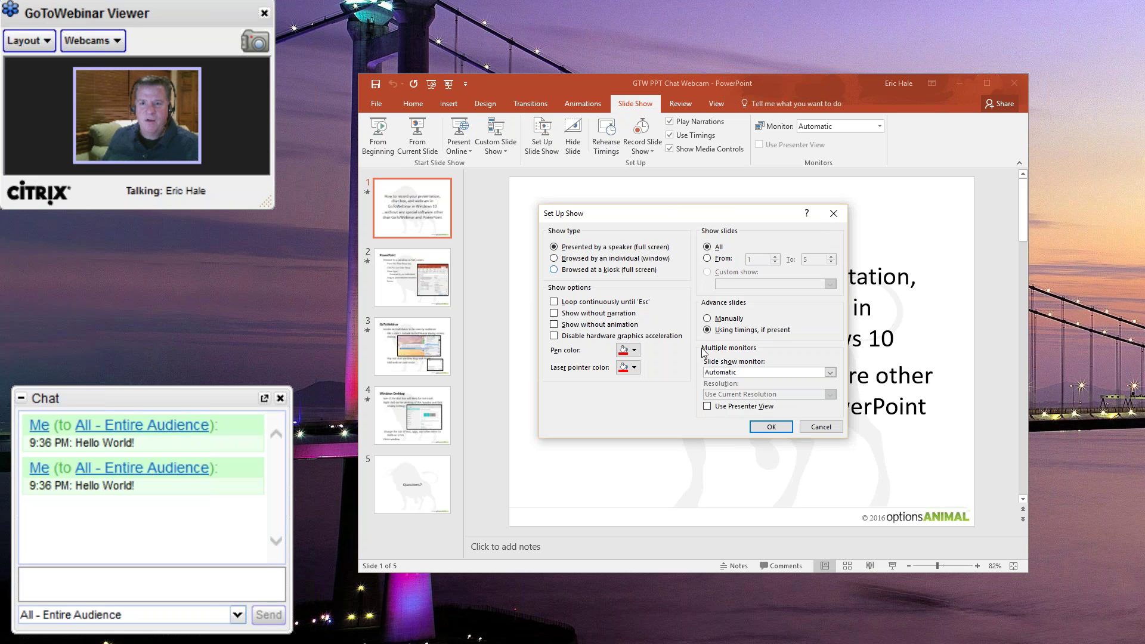
{"action": "left_click", "coordinate": [708, 408]}
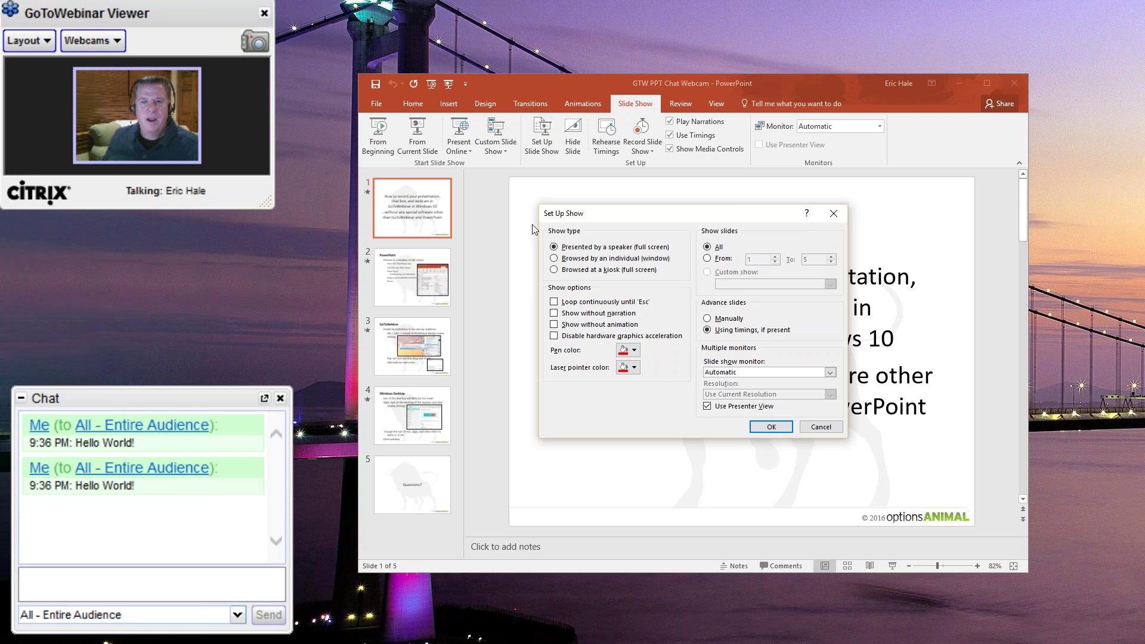
{"action": "left_click", "coordinate": [575, 260]}
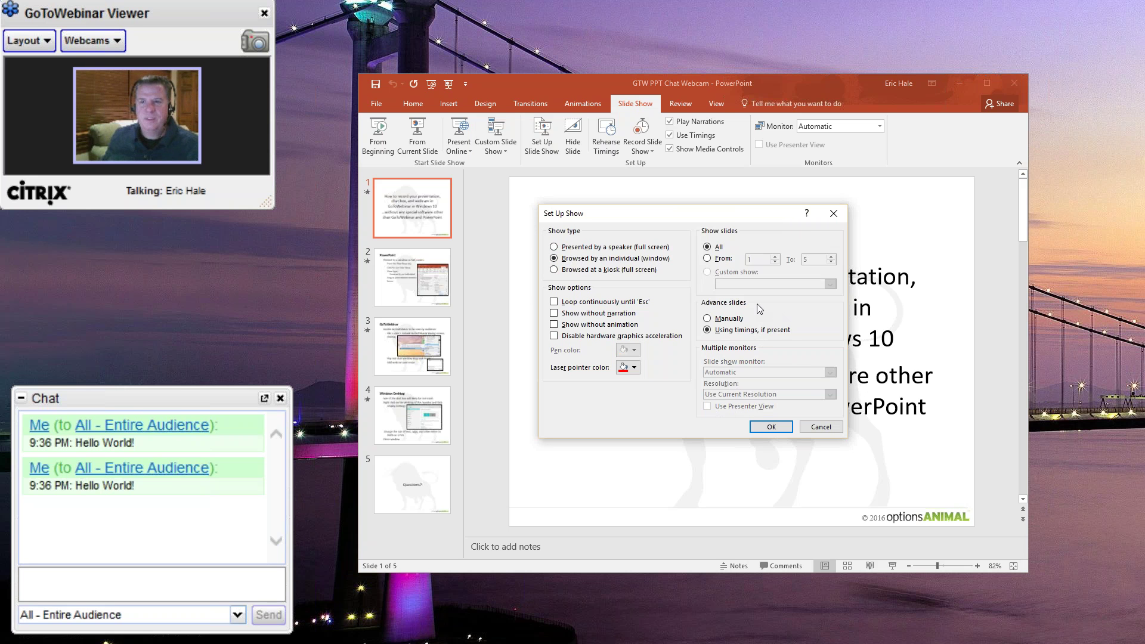
{"action": "left_click", "coordinate": [771, 427]}
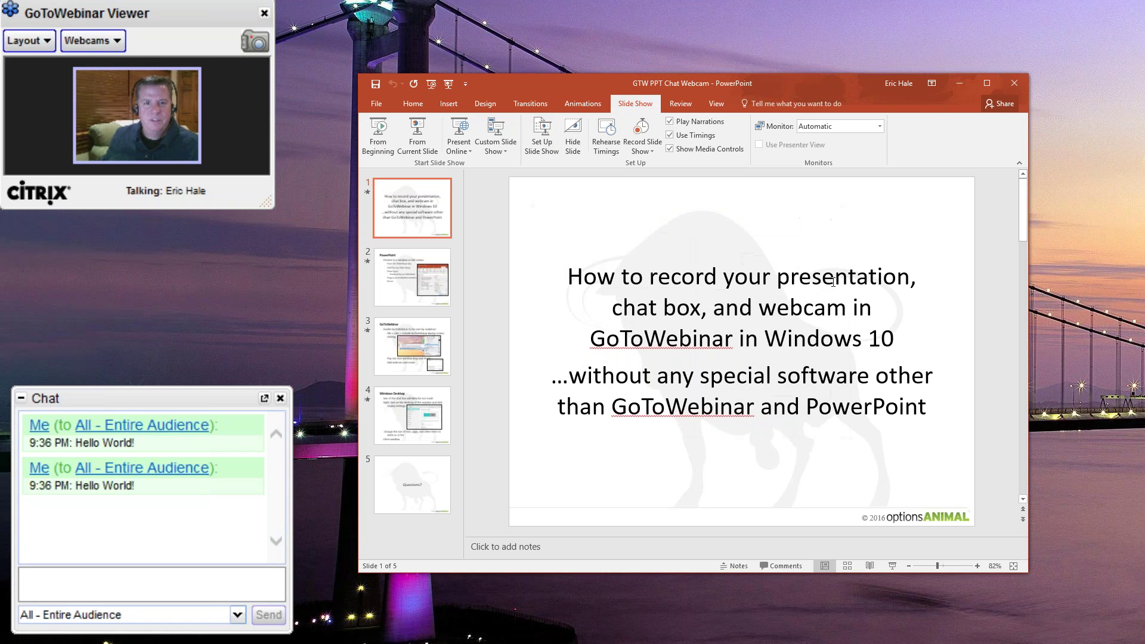
{"action": "left_click", "coordinate": [449, 86]}
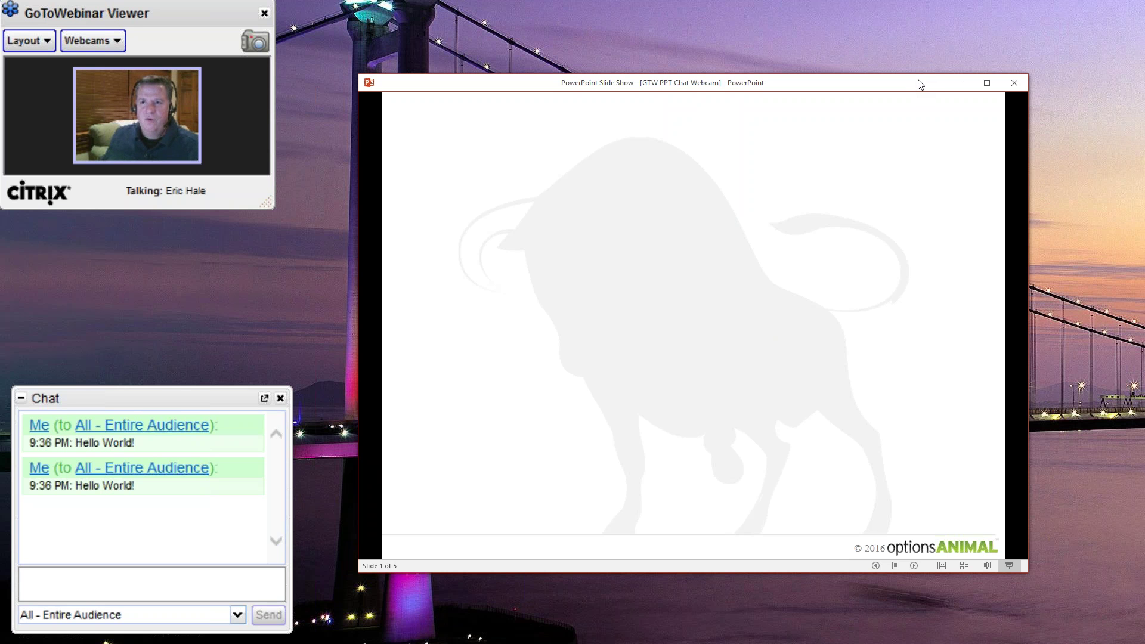
Snap the slide show window top-right, then stretch it down and left to fill the right side.
{"action": "left_click_drag", "start_coordinate": [917, 86], "coordinate": [1144, 5]}
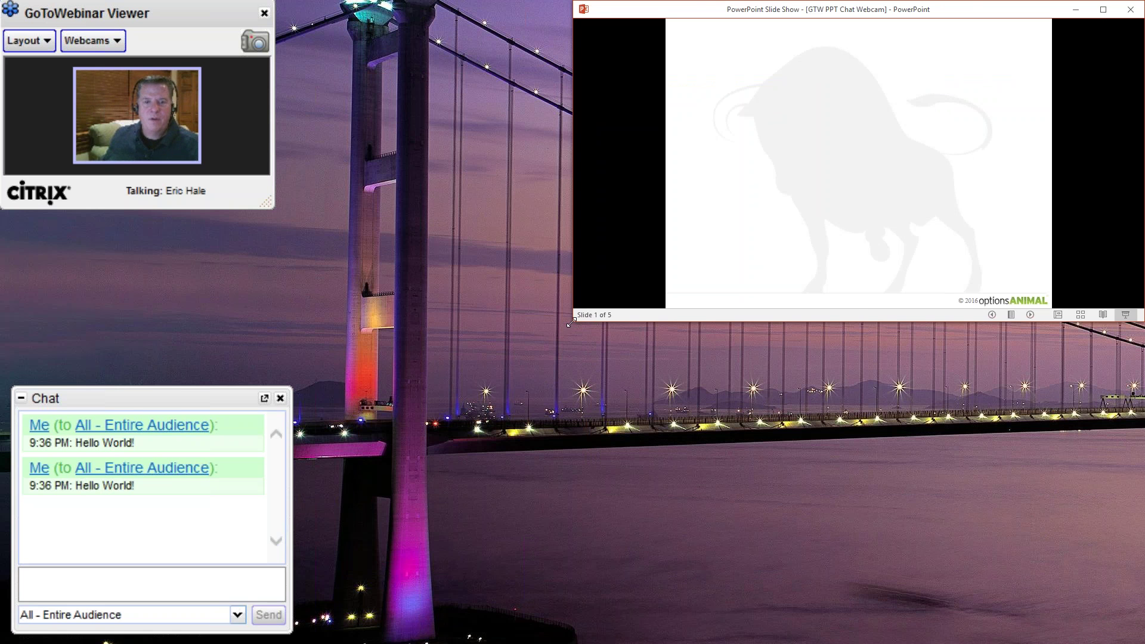
{"action": "left_click_drag", "start_coordinate": [572, 322], "coordinate": [327, 643]}
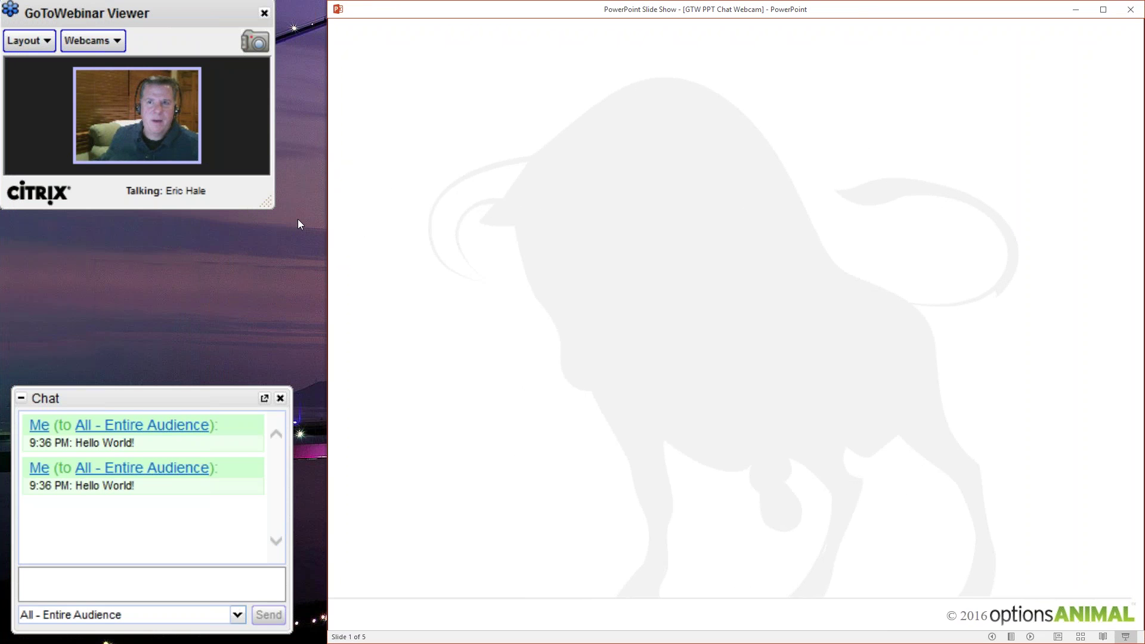
Enlarge the GoToWebinar webcam viewer and align it with the top edge of the screen.
{"action": "left_click", "coordinate": [269, 205]}
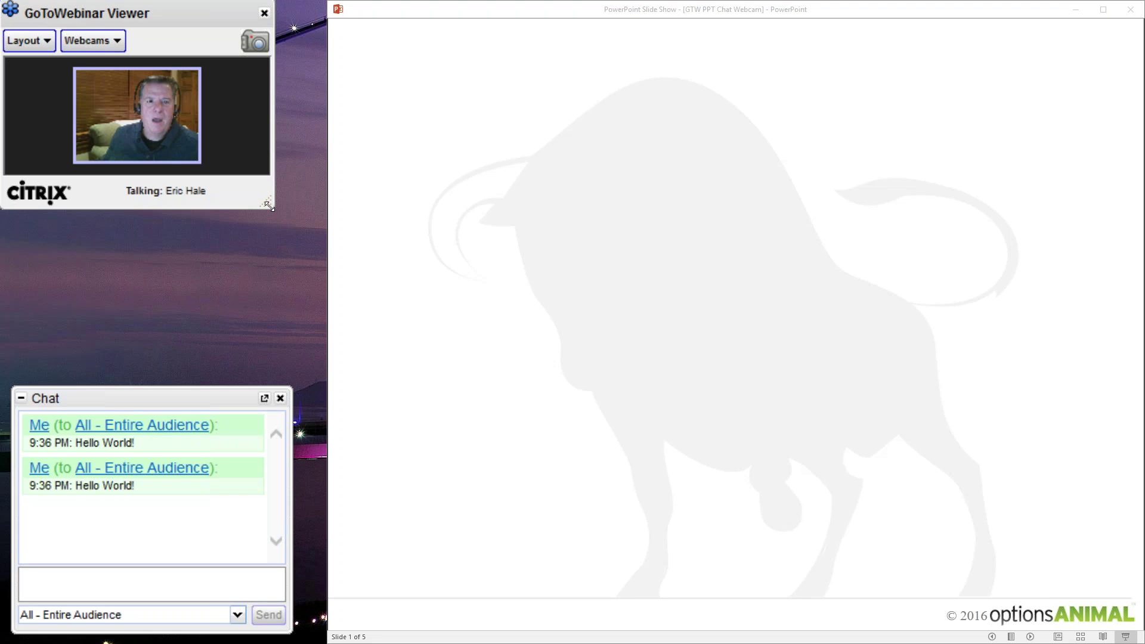
{"action": "left_click_drag", "start_coordinate": [268, 206], "coordinate": [321, 327]}
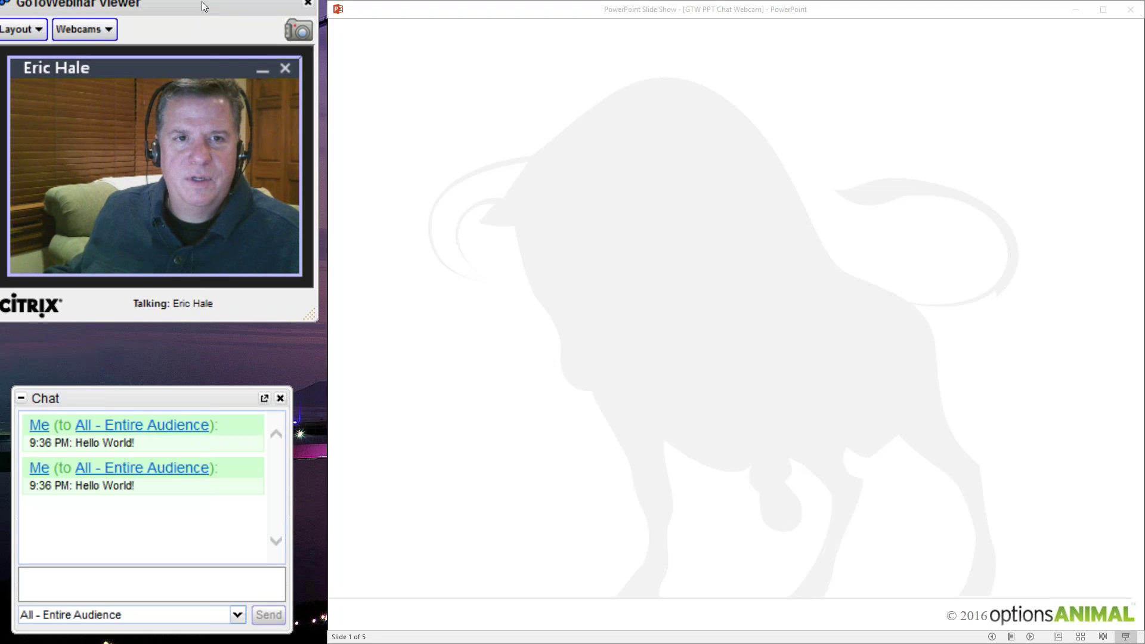
{"action": "left_click_drag", "start_coordinate": [202, 1], "coordinate": [205, 0]}
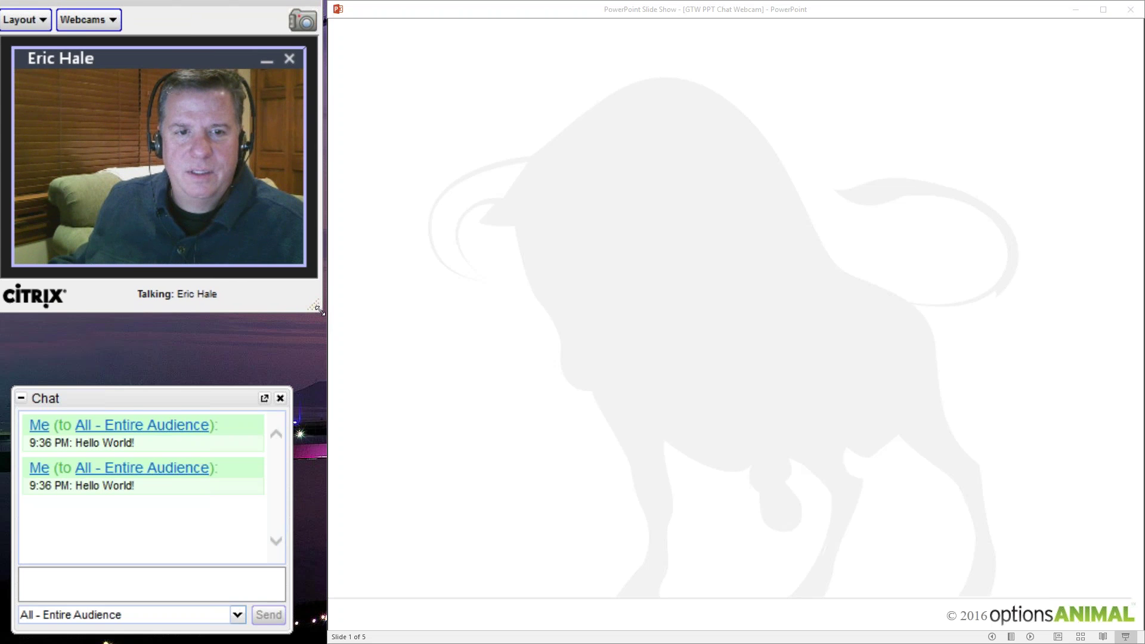
{"action": "left_click_drag", "start_coordinate": [318, 310], "coordinate": [327, 341]}
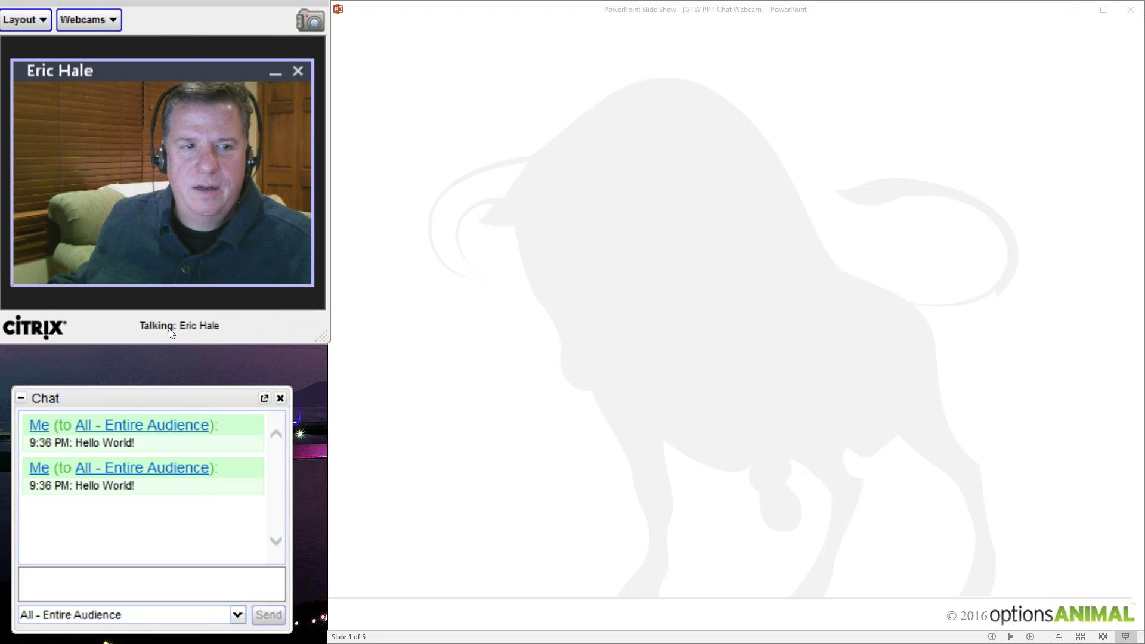
Move the Chat window up under the webcam viewer and stretch it to fill the column up to the slide show.
{"action": "left_click_drag", "start_coordinate": [149, 397], "coordinate": [135, 303]}
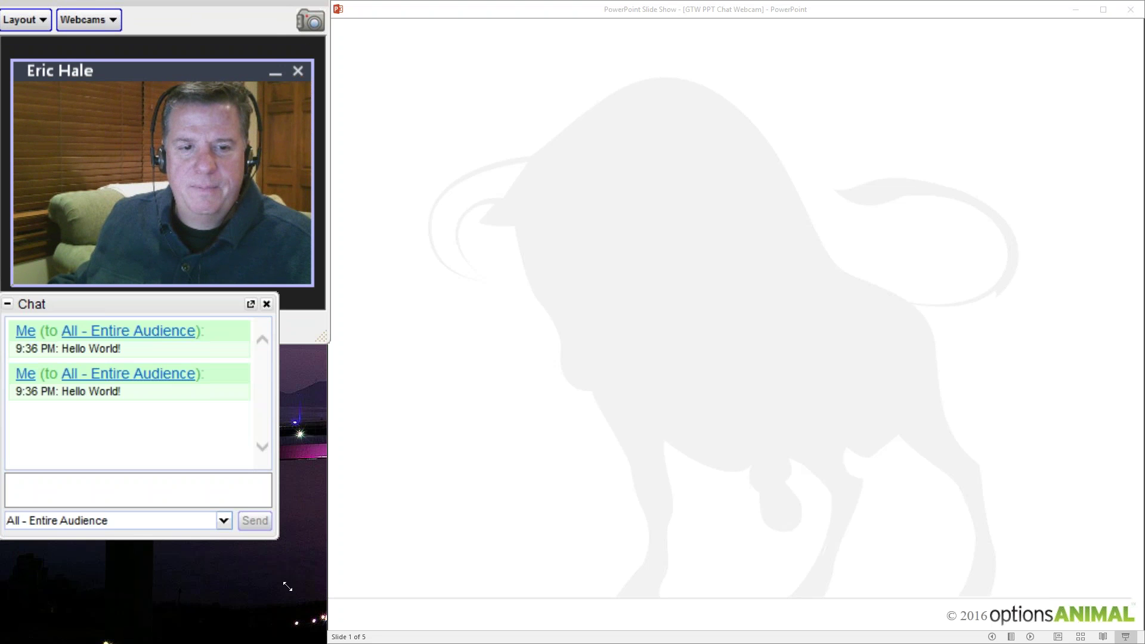
{"action": "left_click_drag", "start_coordinate": [287, 586], "coordinate": [327, 642]}
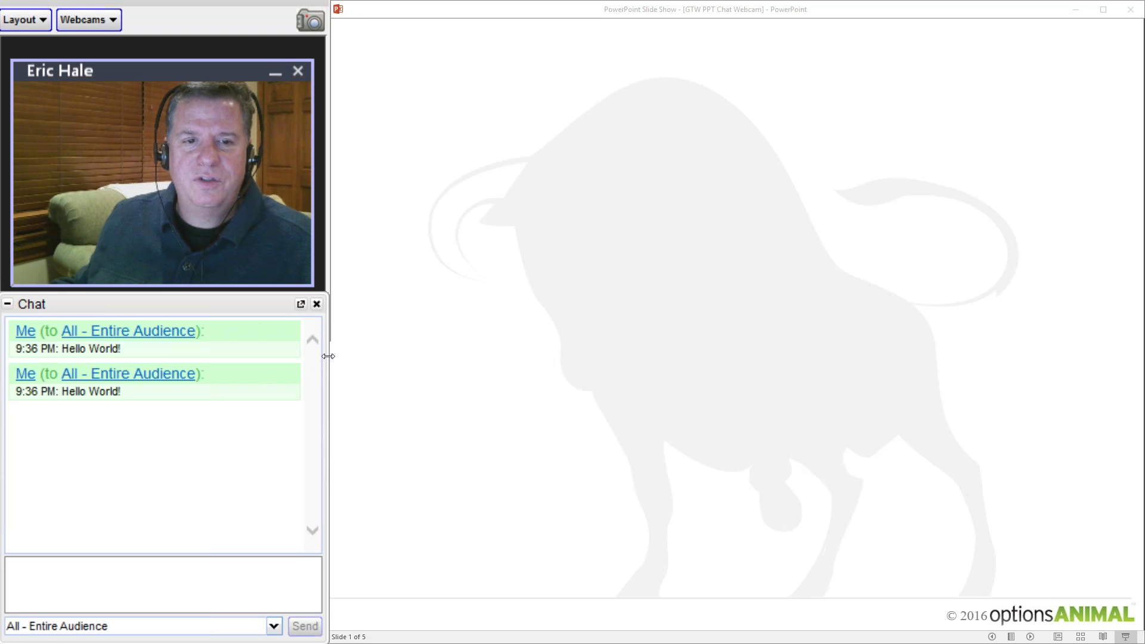
{"action": "left_click_drag", "start_coordinate": [328, 356], "coordinate": [329, 356]}
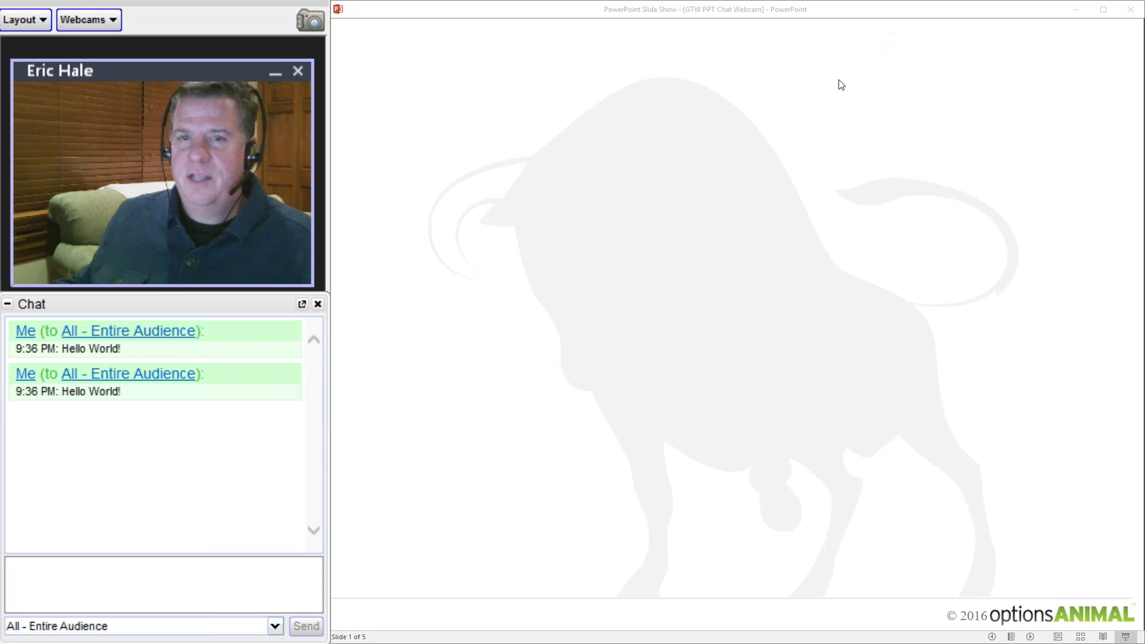